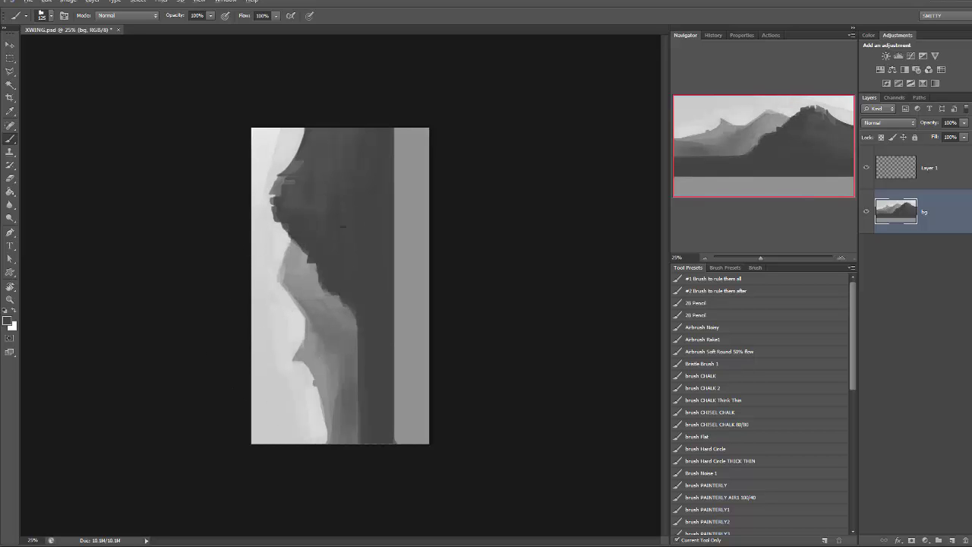
Tilt the view and lighten the mid-grey mountain slopes with brush strokes.
key("r")
left_click_drag(379, 315, 456, 407)
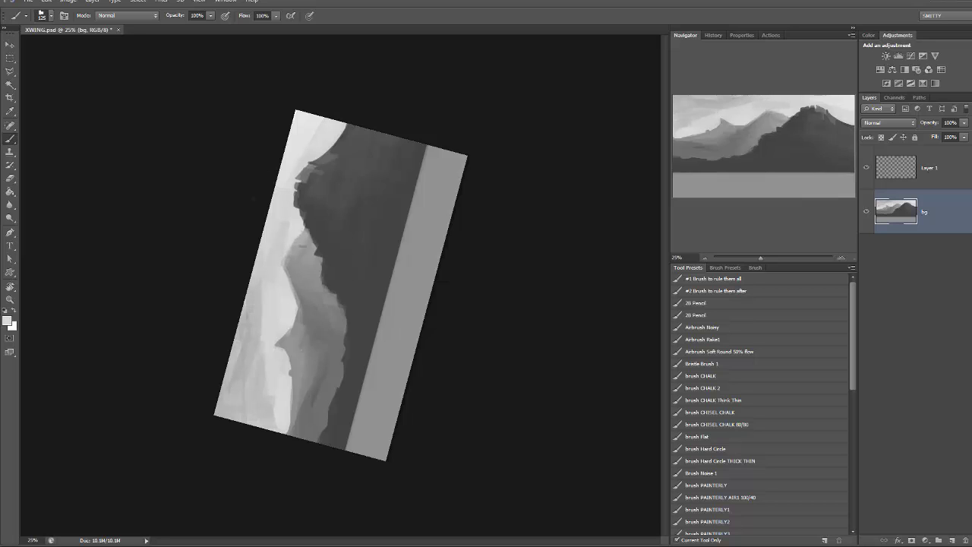
left_click_drag(302, 245, 324, 330)
left_click_drag(312, 363, 330, 382)
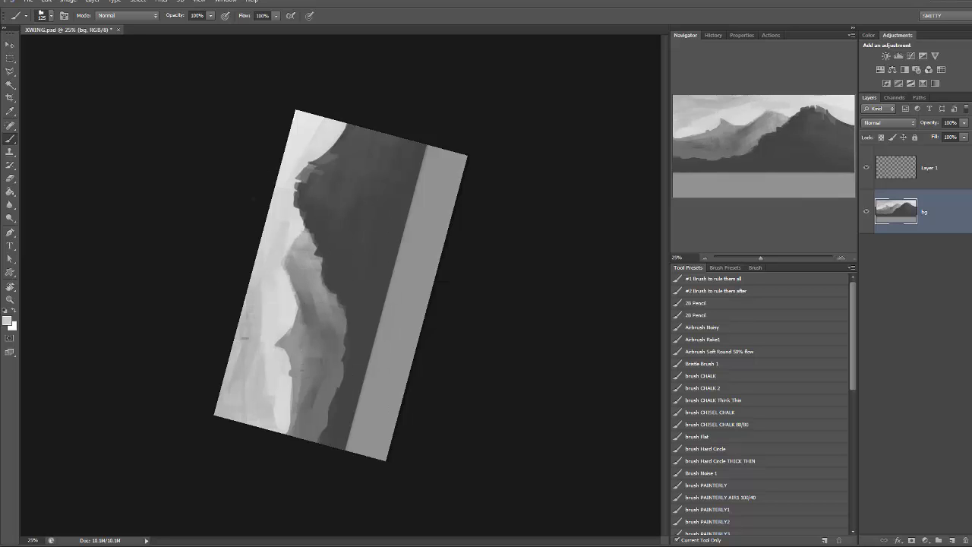
left_click_drag(258, 281, 272, 351)
Paint the dark mountain peak a lighter sampled grey, then return the view upright and fitted.
left_click(295, 135, "alt")
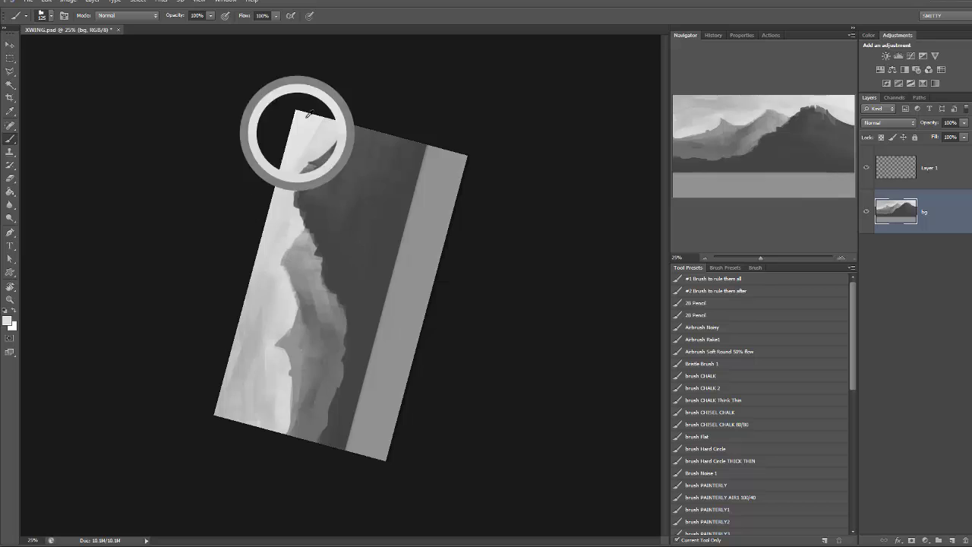
left_click_drag(346, 131, 367, 166)
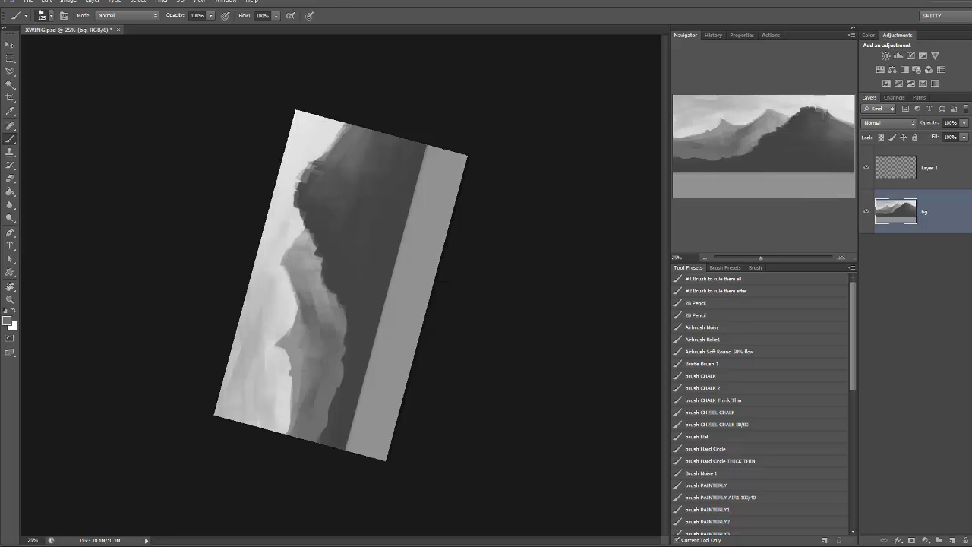
left_click_drag(363, 130, 374, 176)
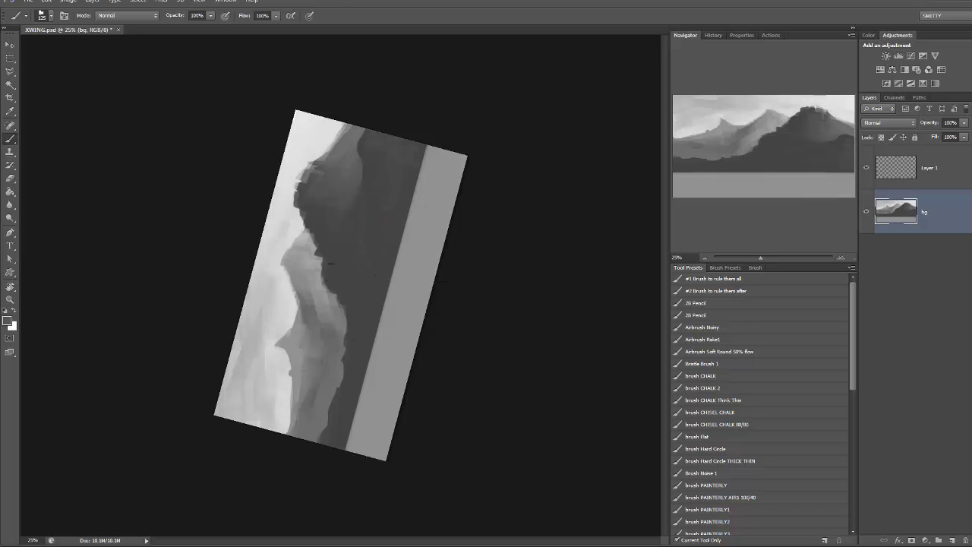
key("r")
key("Escape")
key("ctrl+plus")
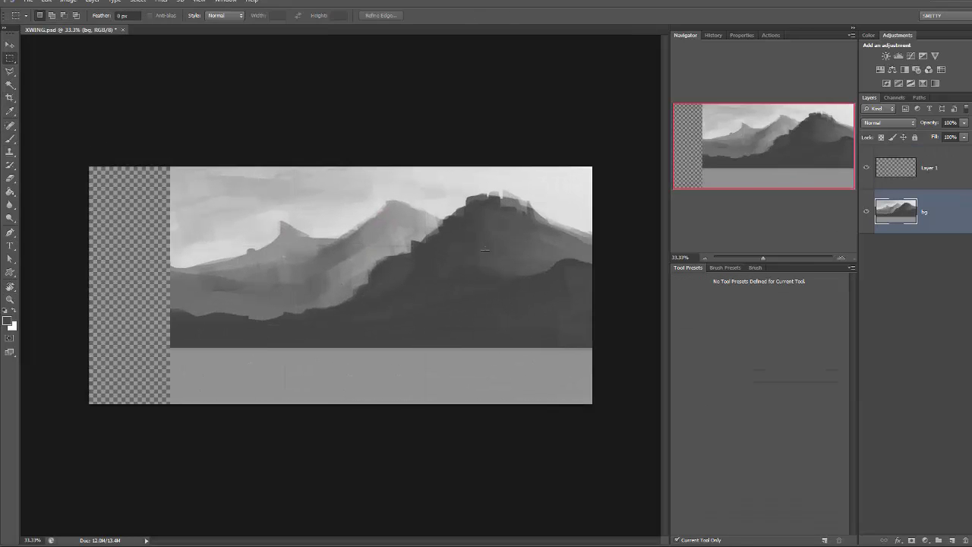
Free-transform the left part of the landscape to stretch it across the empty strip.
key("ctrl+t")
left_click_drag(86, 285, 101, 285)
key("Return")
key("ctrl+plus")
key("ctrl+plus")
Paint a lighter stroke along the right-side mountain ridge, rotating the view to reach it.
key("b")
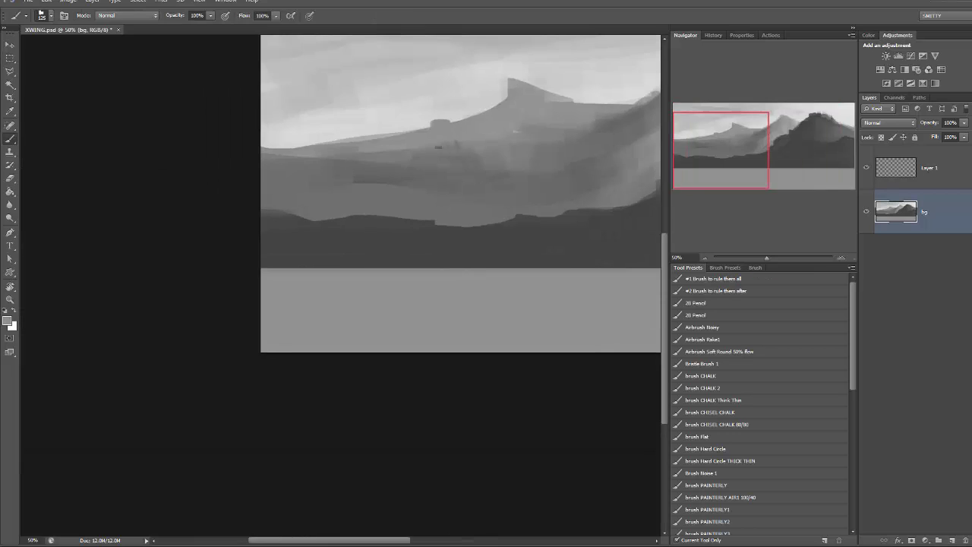
left_click_drag(423, 169, 183, 214)
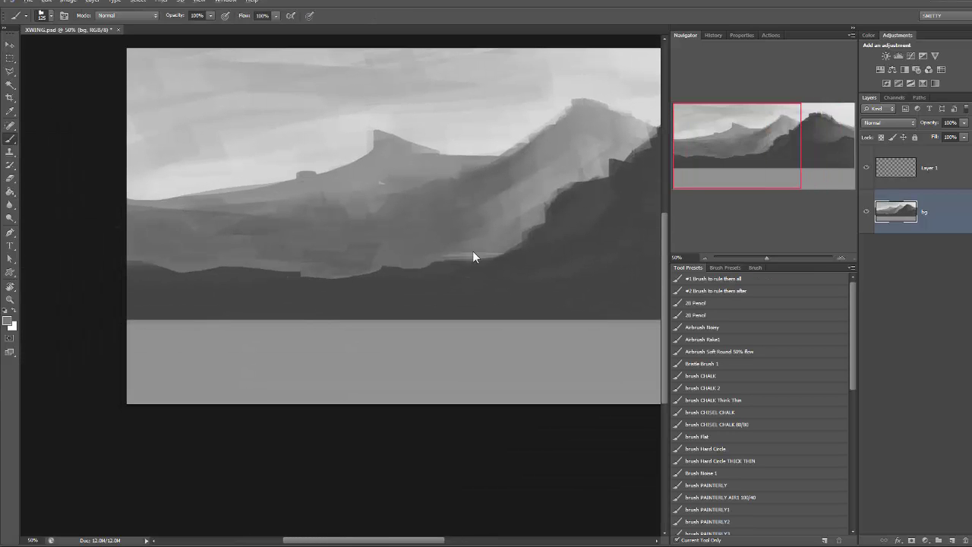
key("r")
left_click_drag(474, 253, 501, 181)
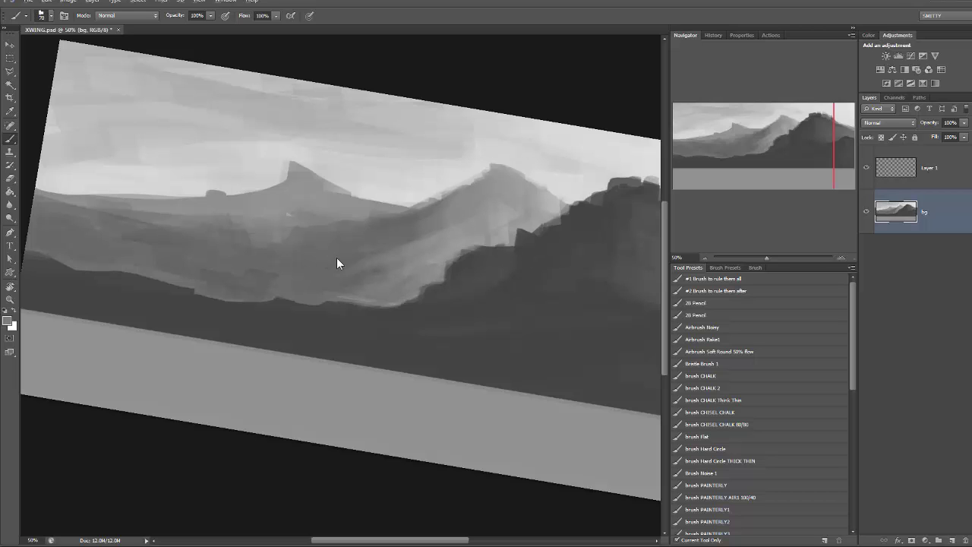
key("ctrl+minus")
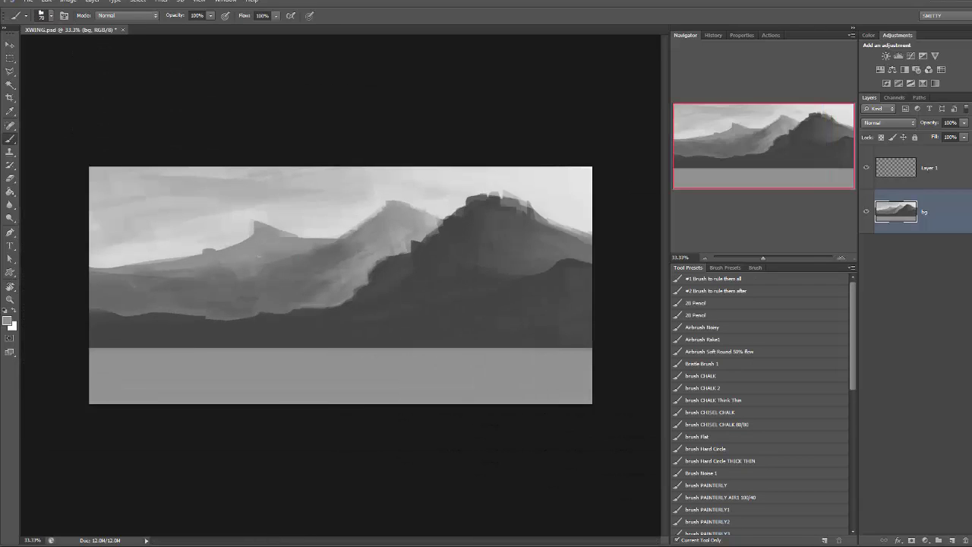
left_click_drag(501, 181, 319, 129)
left_click_drag(257, 304, 254, 309)
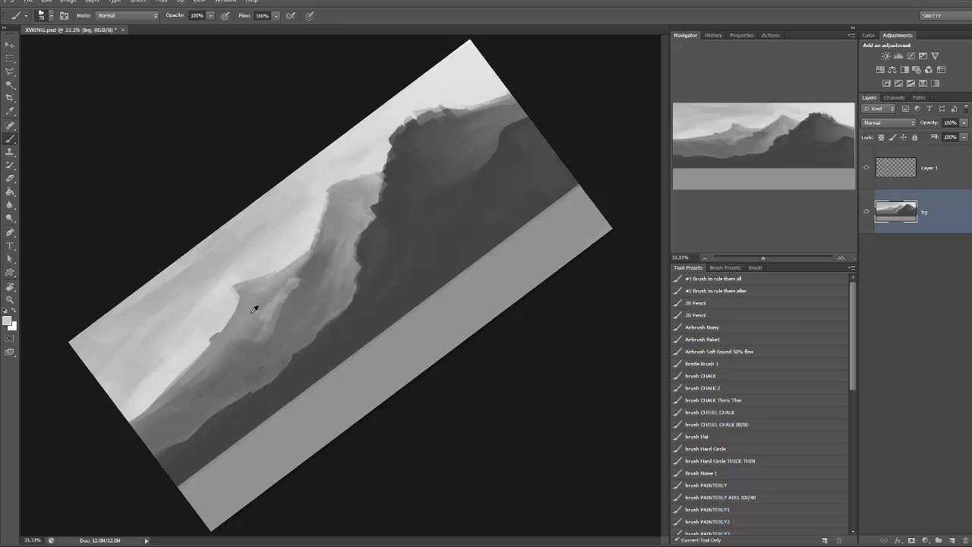
key("r")
left_click_drag(489, 261, 506, 266)
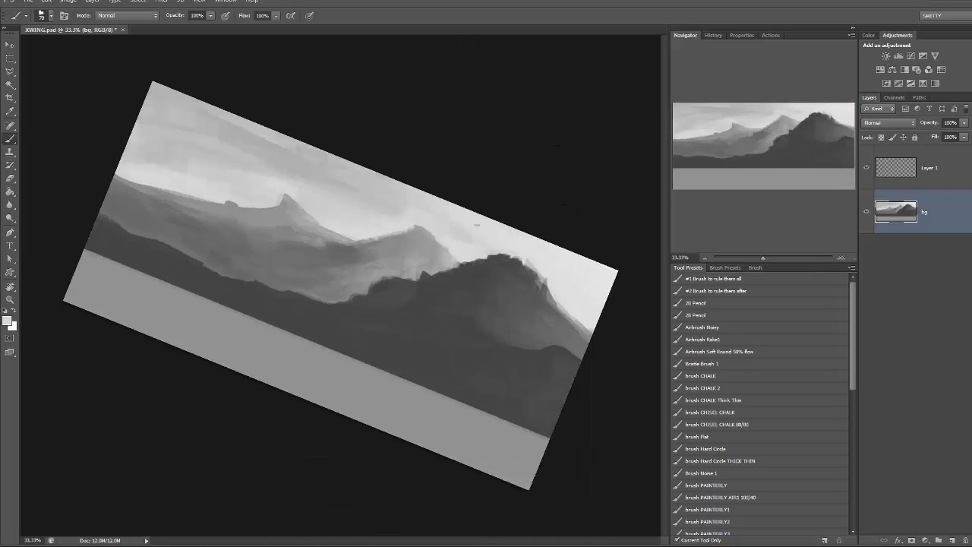
key("Escape")
Turn the view sideways and paint long vertical light and dark streaks across the water.
key("alt+bracketright")
left_click_drag(506, 239, 405, 282)
left_click_drag(399, 156, 398, 437)
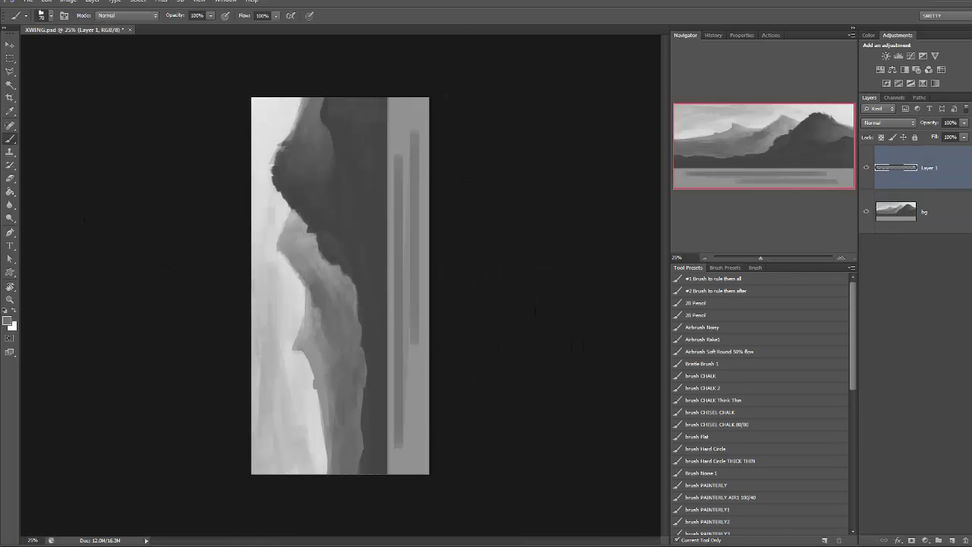
left_click_drag(416, 213, 416, 425)
left_click_drag(392, 98, 392, 338)
left_click_drag(393, 122, 394, 340)
mouse_move(405, 215)
left_mouse_down()
mouse_move(405, 114)
mouse_move(404, 403)
mouse_move(397, 393)
left_mouse_up()
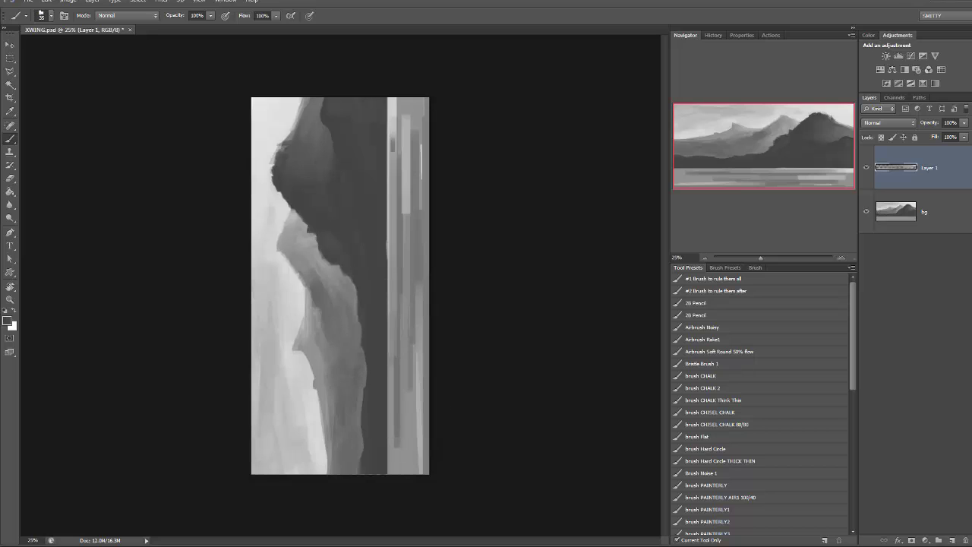
left_click_drag(394, 150, 403, 373)
left_click_drag(415, 193, 416, 344)
Apply a Motion Blur to smooth the water streaks.
left_click_drag(425, 129, 425, 313)
left_click(161, 1)
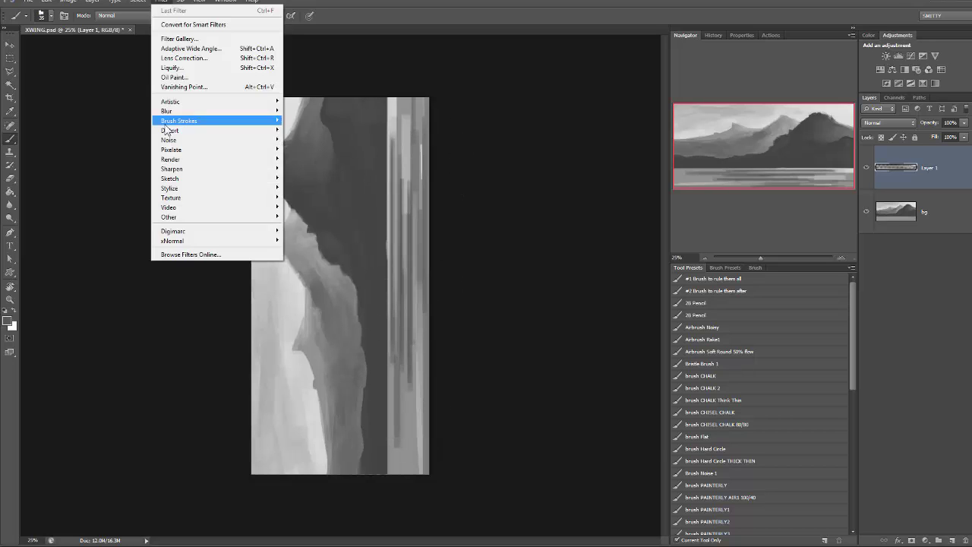
left_click(312, 199)
left_click_drag(682, 427, 690, 428)
left_click(753, 276)
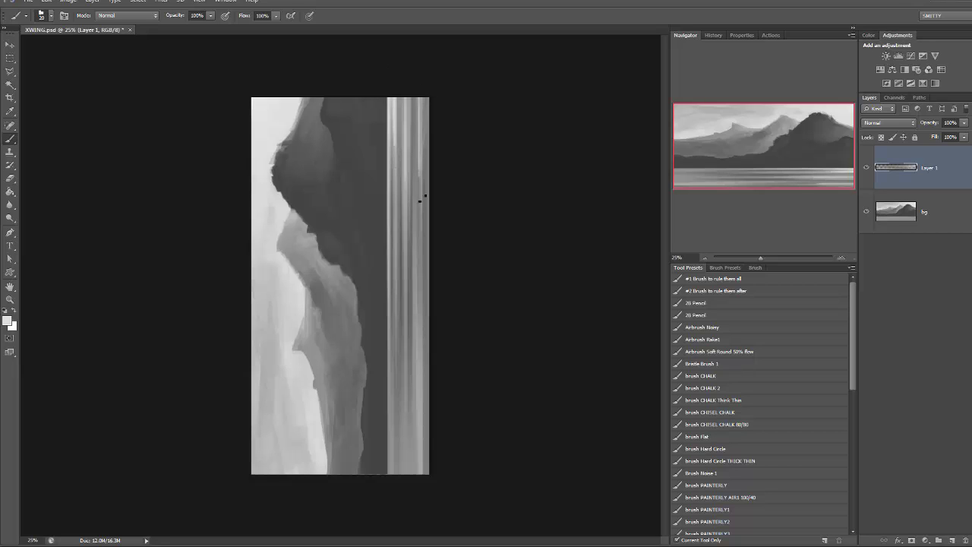
Duplicate the streaked water layer and lower the copy's opacity to 24%.
key("ctrl+j")
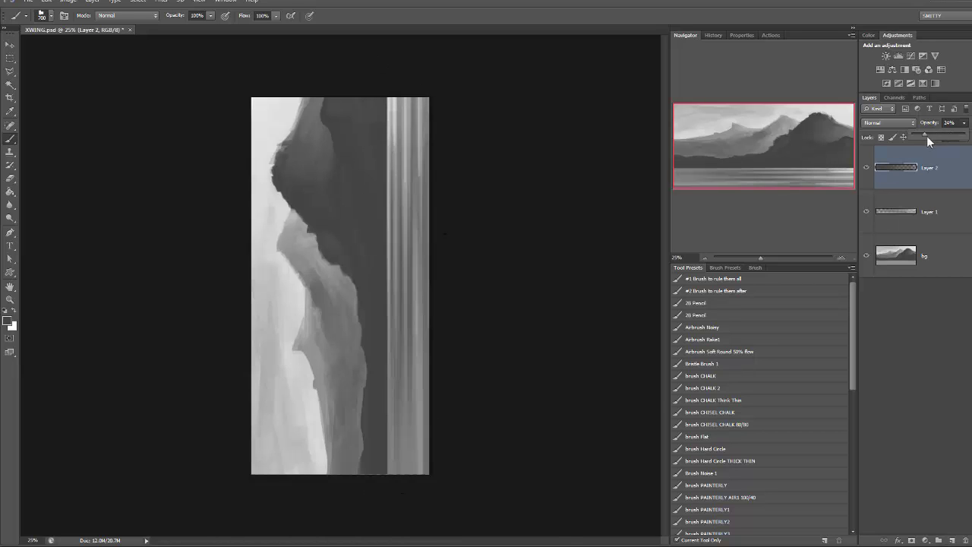
key("e")
left_click_drag(929, 122, 864, 173)
key("m")
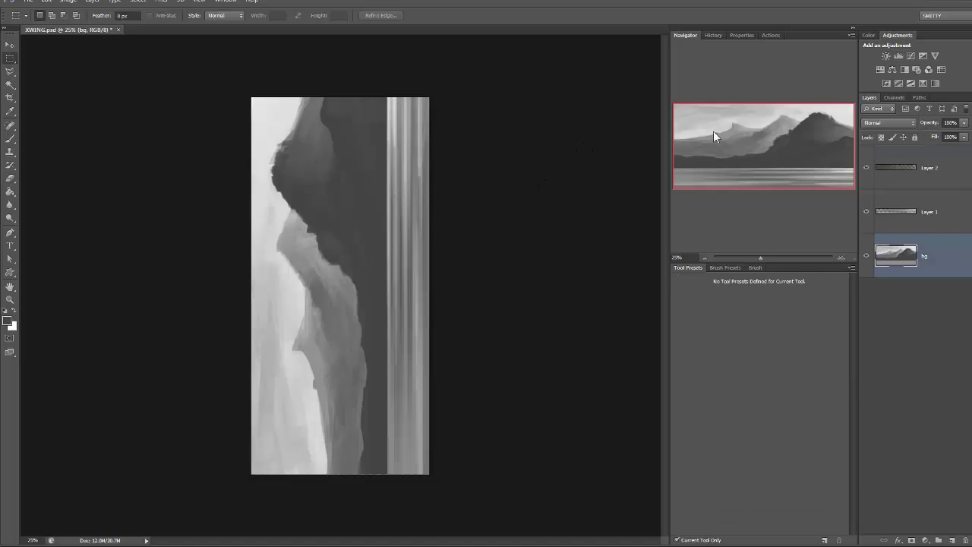
key("ctrl+l")
key("Escape")
left_click(936, 255, "shift")
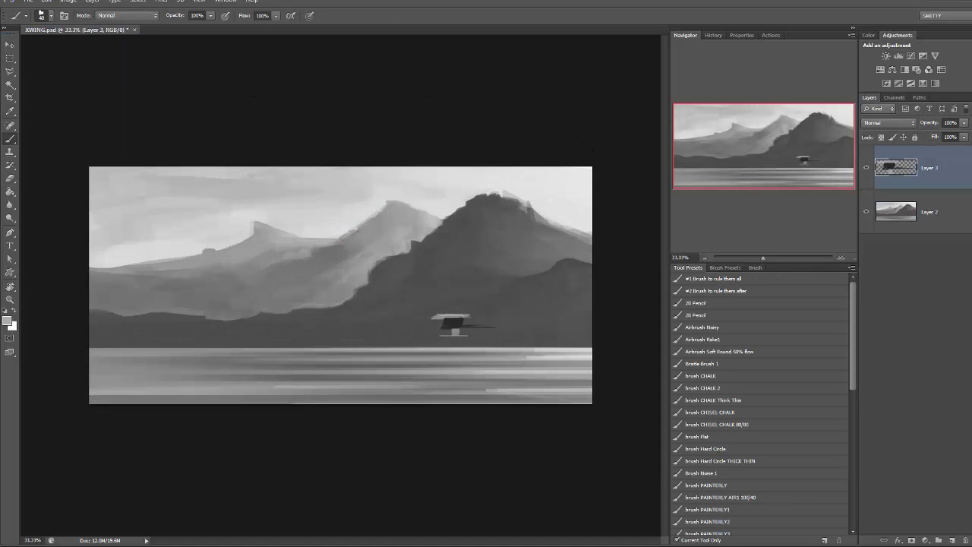
Rotate and zoom the view onto the X-wing above the water, then level it at 50%.
key("r")
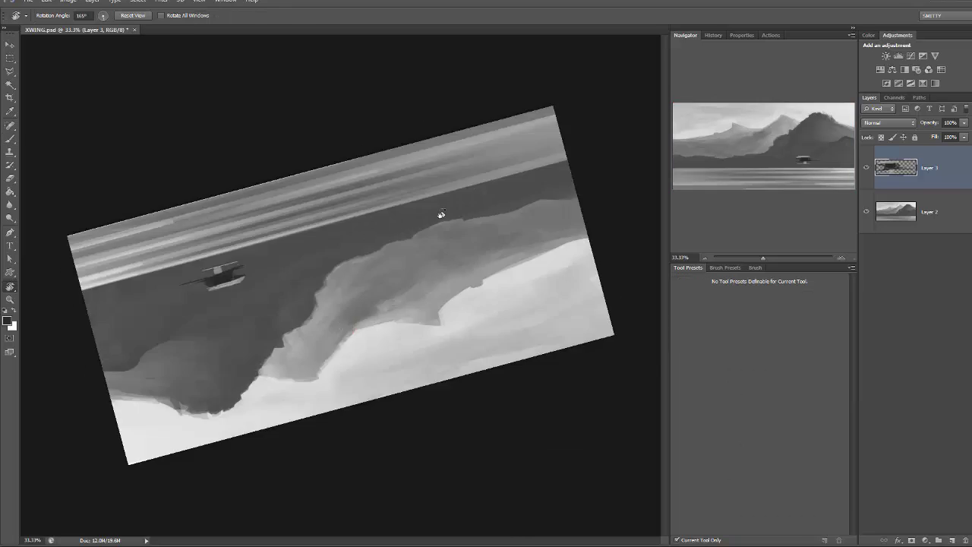
left_click_drag(456, 228, 342, 380)
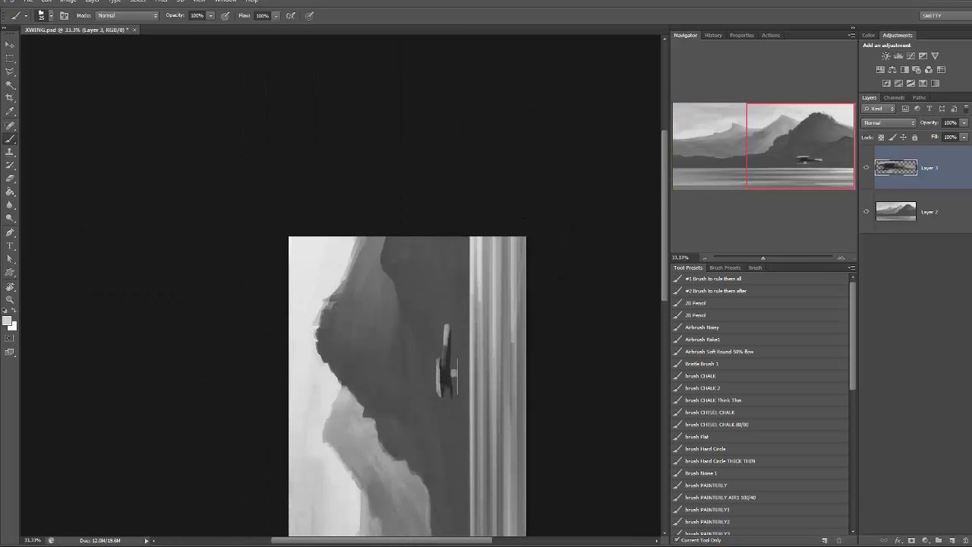
left_click_drag(448, 349, 458, 160)
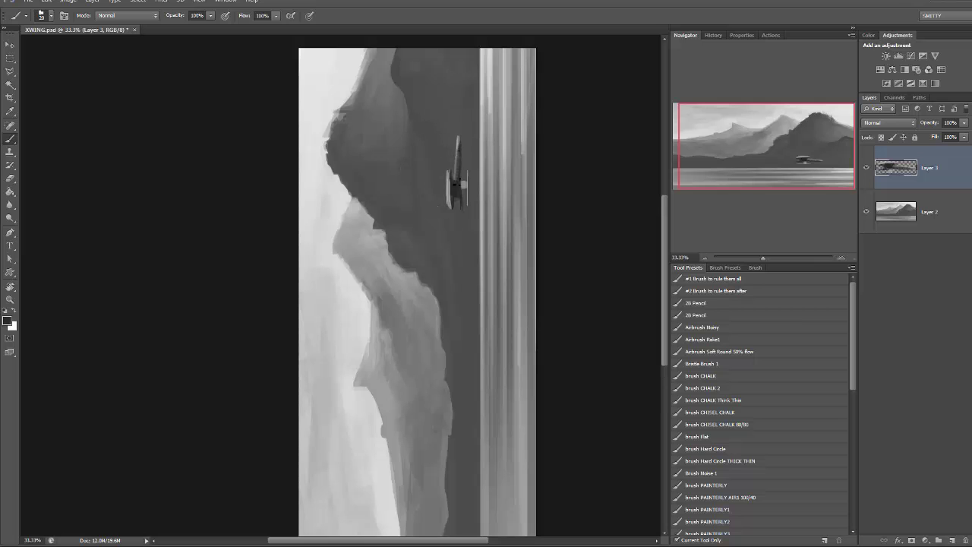
key("ctrl+plus")
key("m")
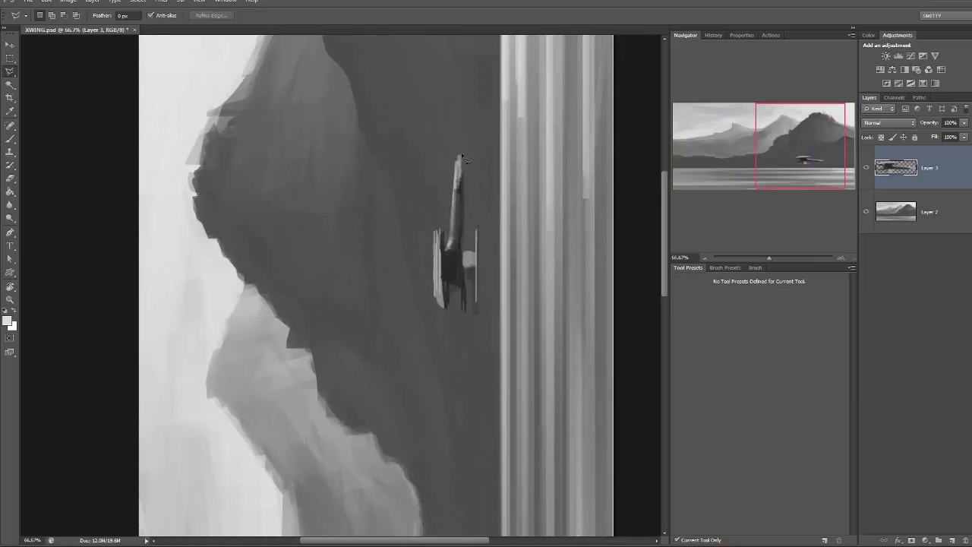
key("r")
key("Escape")
key("ctrl+minus")
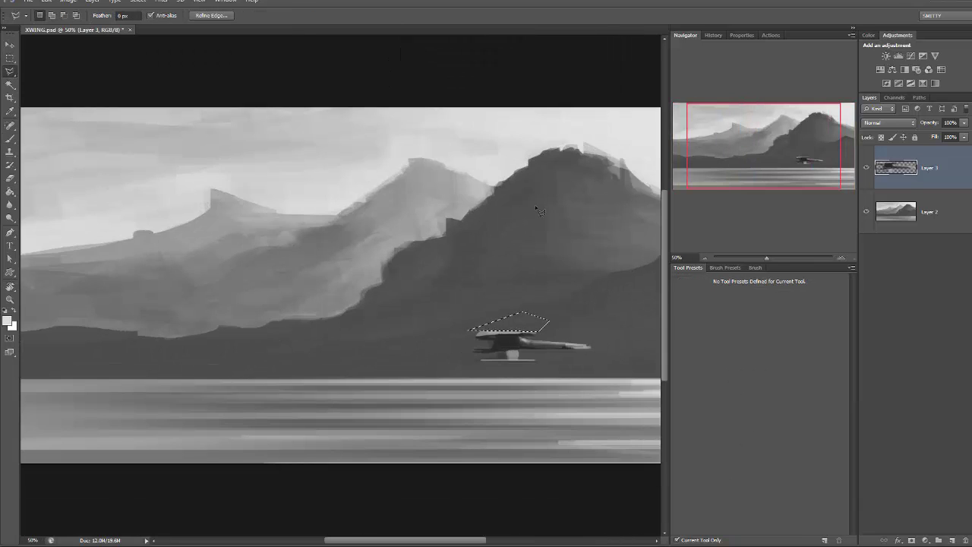
key("b")
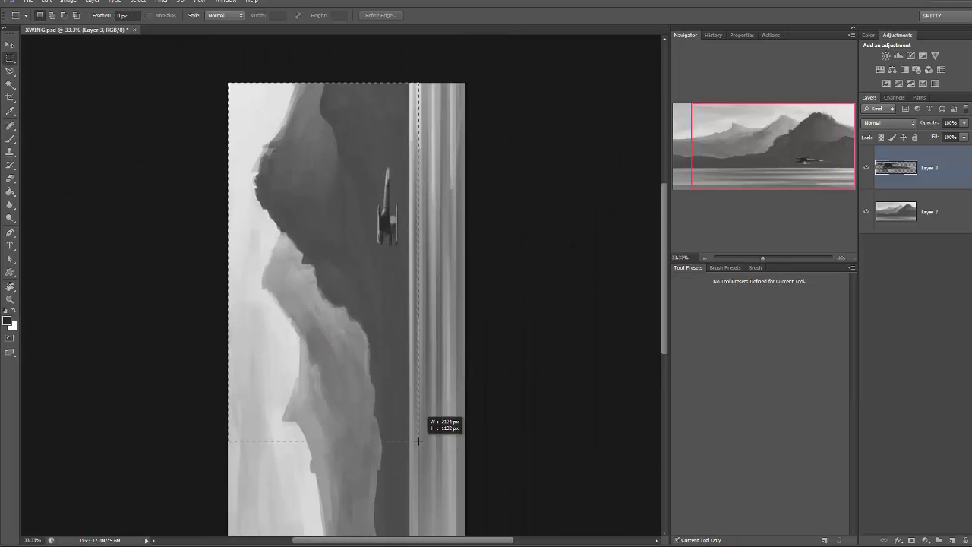
Select the left part, add a mist layer, and paint light grey mist below and beside the X-wing.
left_click_drag(227, 83, 416, 490)
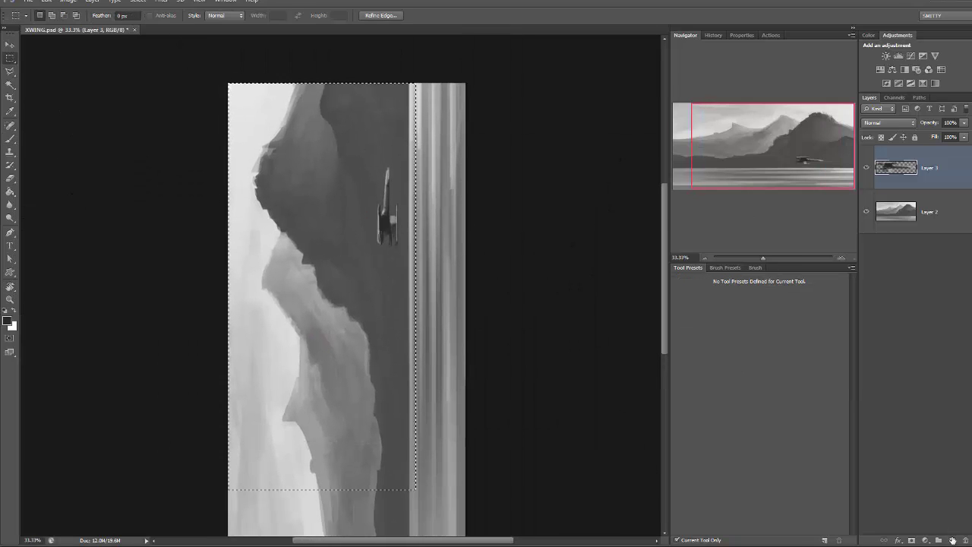
key("ctrl+shift+alt+n")
key("b")
left_click(258, 216, "alt")
left_click_drag(410, 190, 403, 456)
left_click_drag(396, 258, 376, 486)
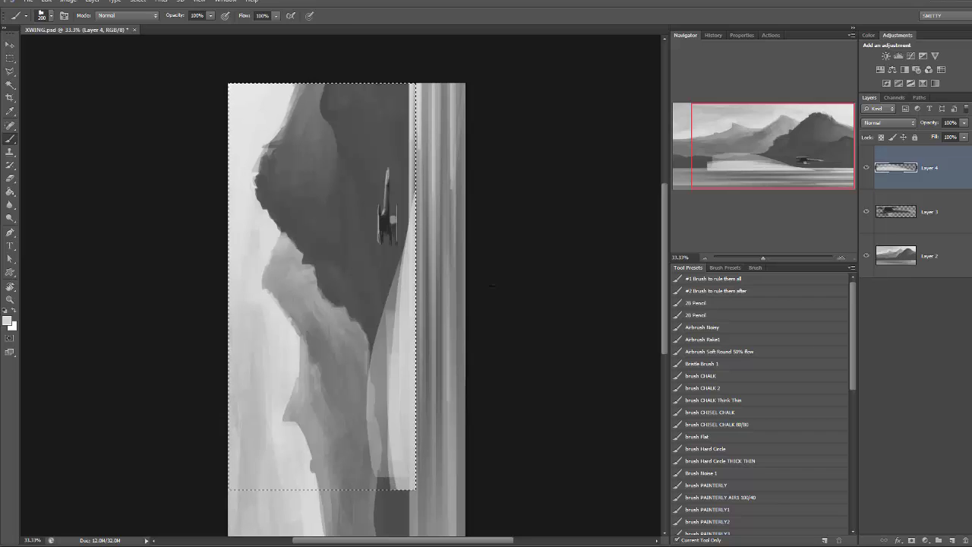
left_click_drag(329, 333, 384, 478)
mouse_move(403, 250)
left_mouse_down()
mouse_move(390, 293)
mouse_move(408, 287)
left_mouse_up()
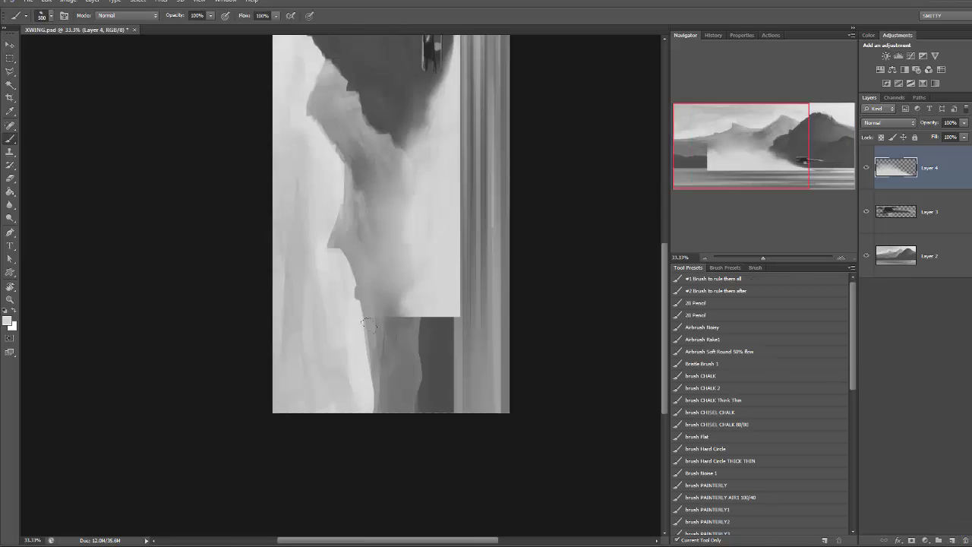
Paint light smoke near the right edge and add a new empty layer above Layer 4.
left_click_drag(411, 365, 449, 304)
left_click_drag(456, 403, 429, 259)
key("v")
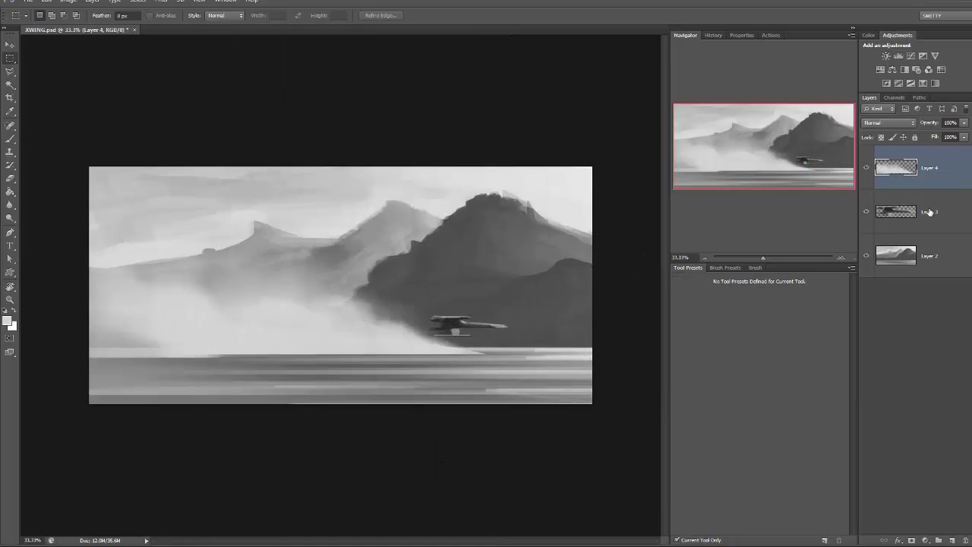
key("e")
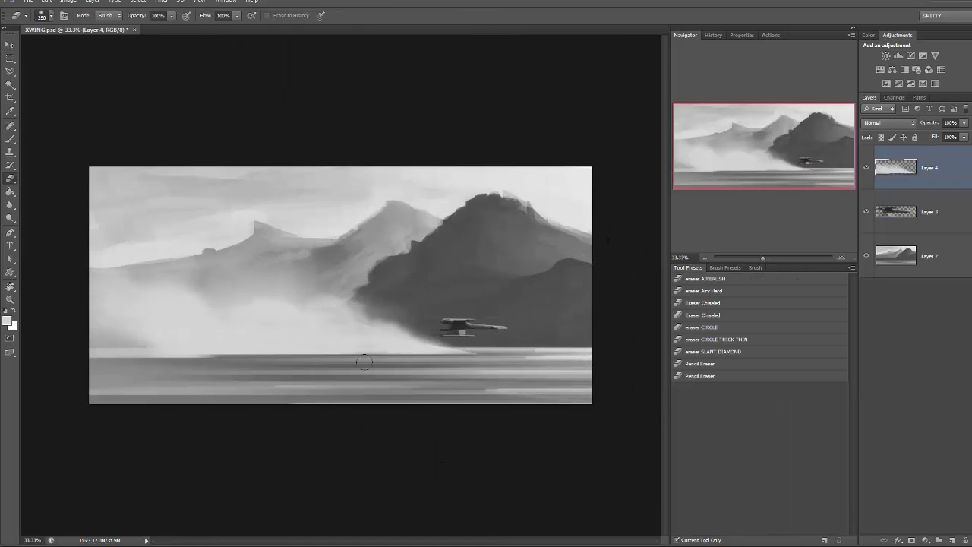
key("ctrl+shift+alt+n")
Paint a dark streak for a distant ship and enlarge it with Free Transform.
key("b")
left_click_drag(363, 322, 396, 323)
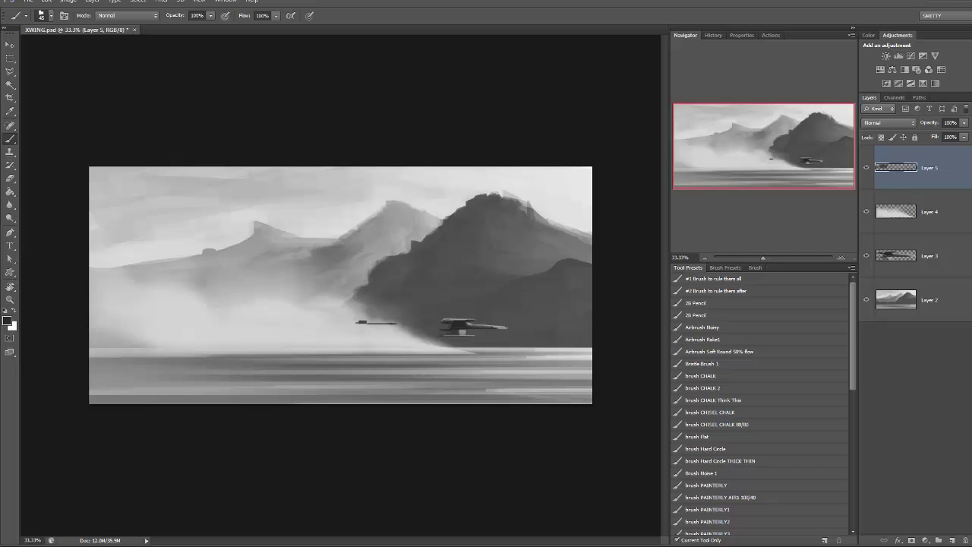
key("l")
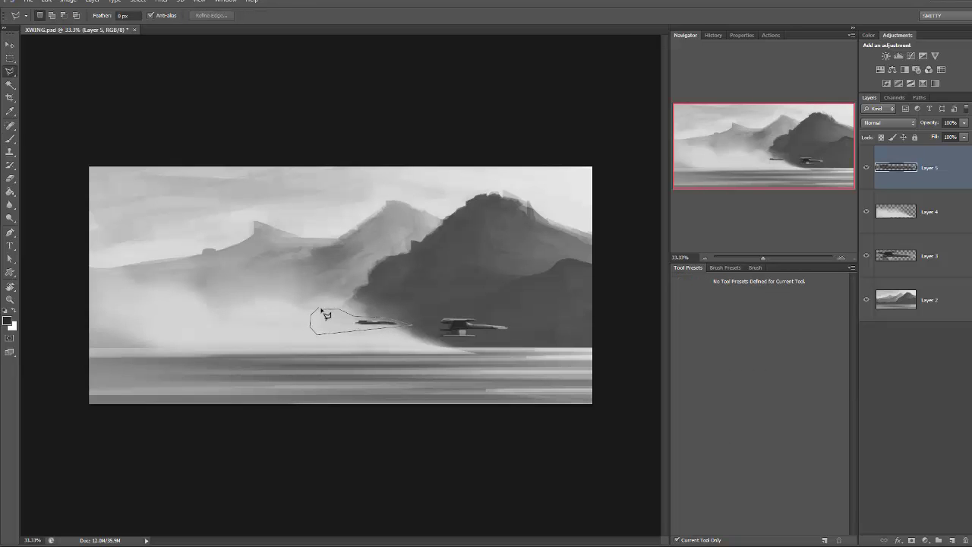
key("ctrl+t")
key("r")
mouse_move(425, 228)
left_mouse_down()
mouse_move(337, 152)
mouse_move(488, 441)
left_mouse_up()
key("Return")
key("ctrl+d")
key("b")
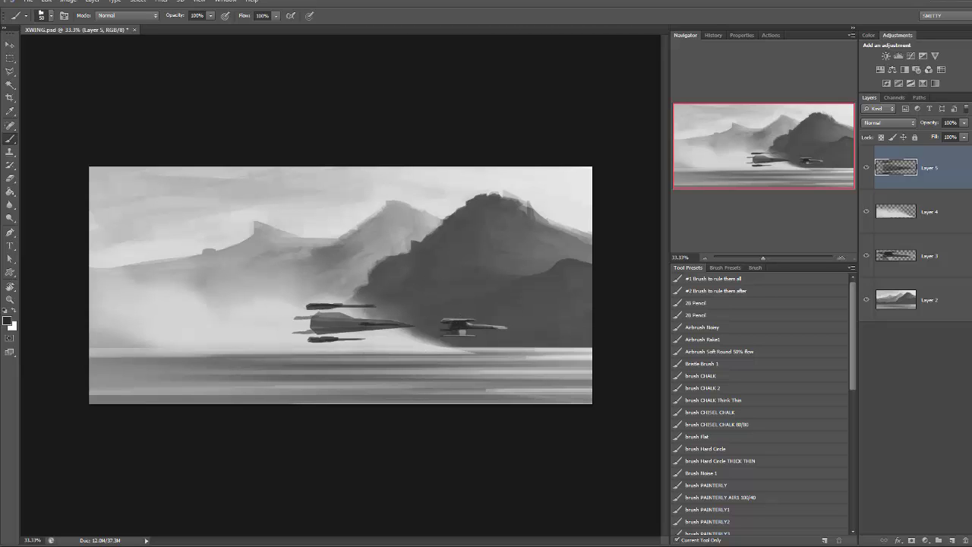
Detail the second fighter with greys sampled from the X-wing, then duplicate Layer 4.
key("l")
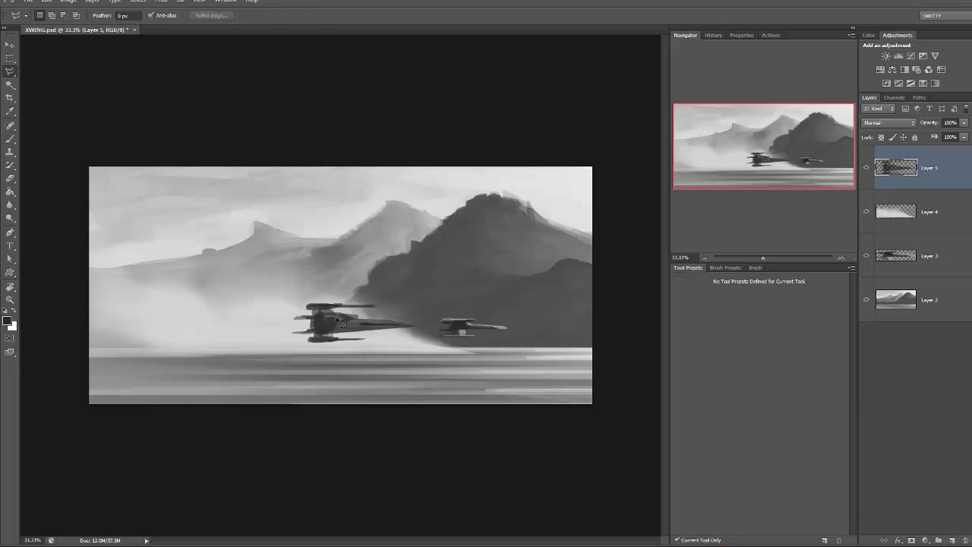
key("b")
key("l")
key("b")
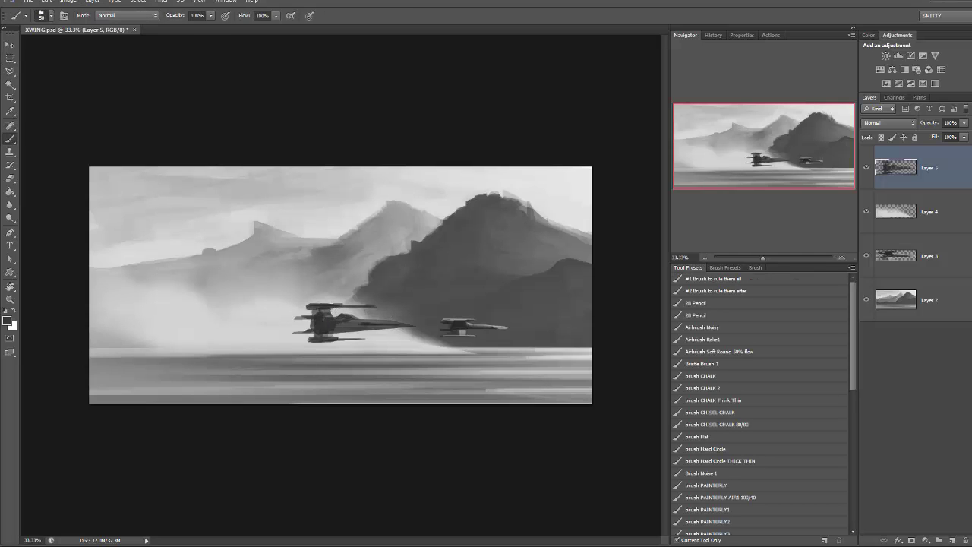
left_click(356, 316, "alt")
left_click(321, 318, "alt")
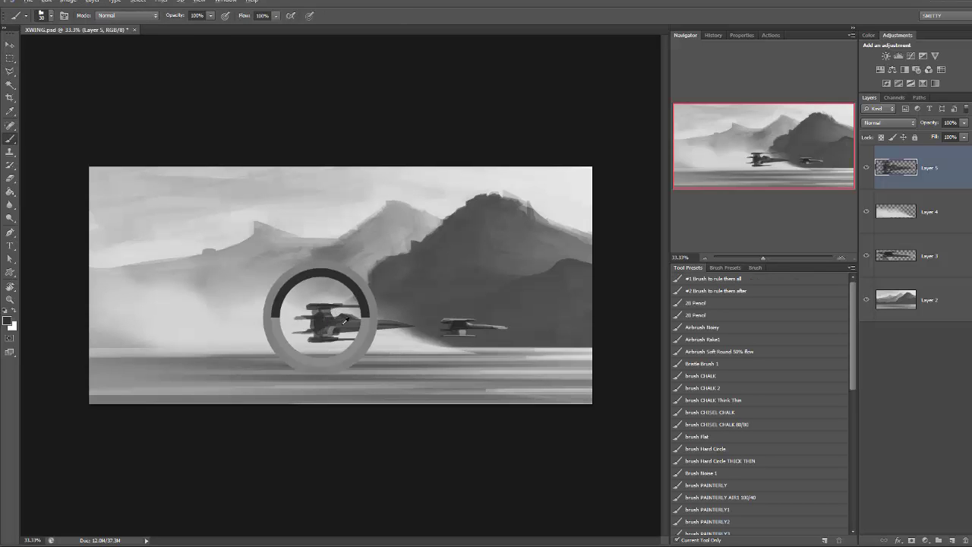
left_click(331, 310, "alt")
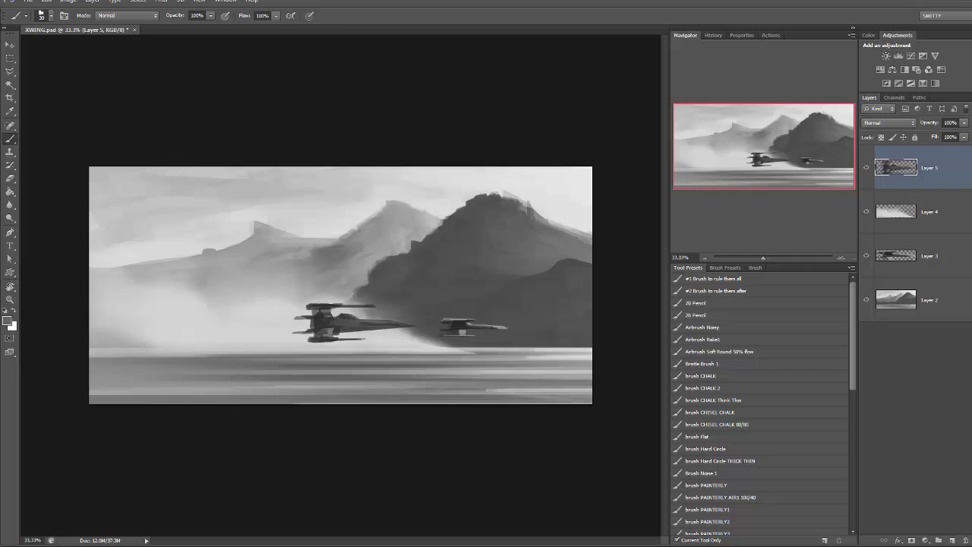
left_click(319, 312, "alt")
key("ctrl+alt+r")
left_click(390, 310, "alt")
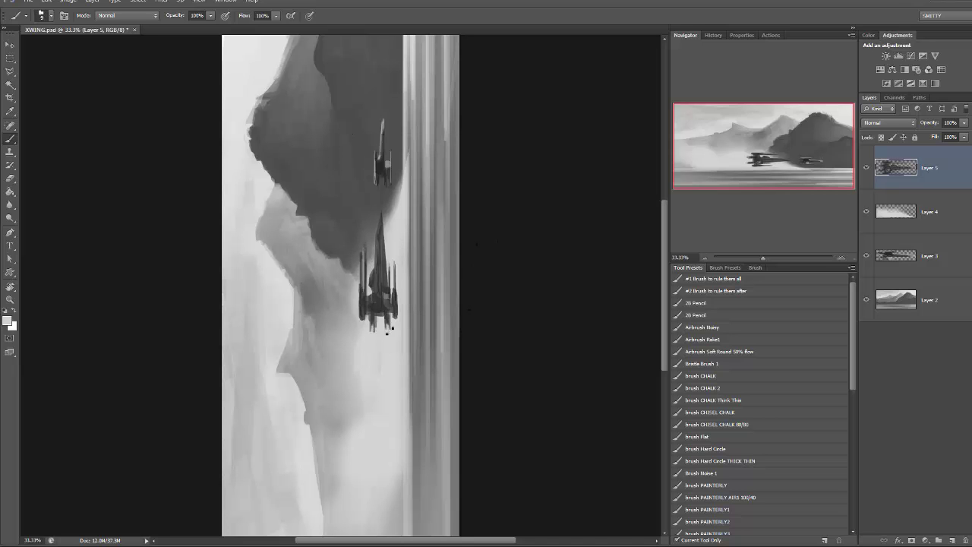
key("ctrl+alt+r")
left_click_drag(354, 263, 354, 256)
Paint soft fog left of the X-wing on the Layer 4 copy with the SMOKE 1 brush.
left_click_drag(857, 386, 719, 526)
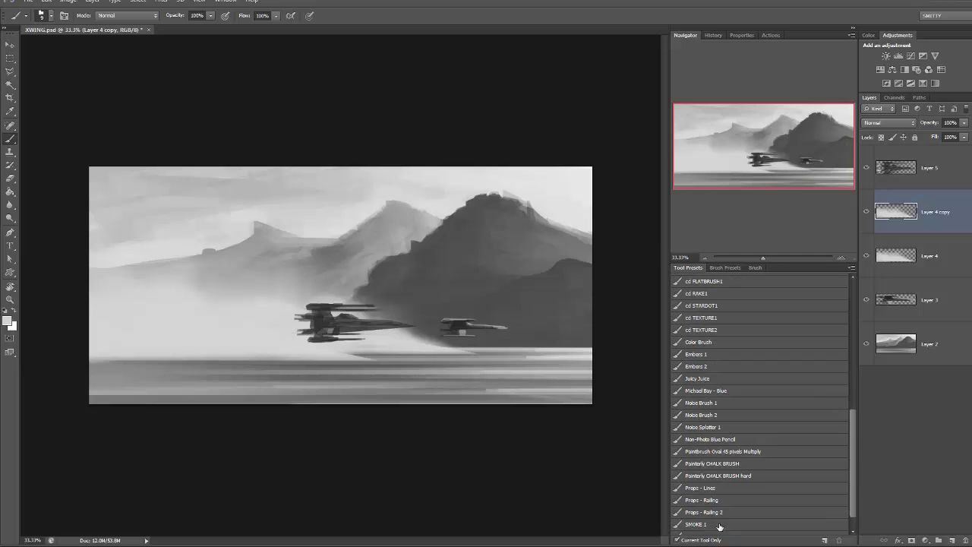
left_click(720, 526)
left_click_drag(200, 302, 274, 316)
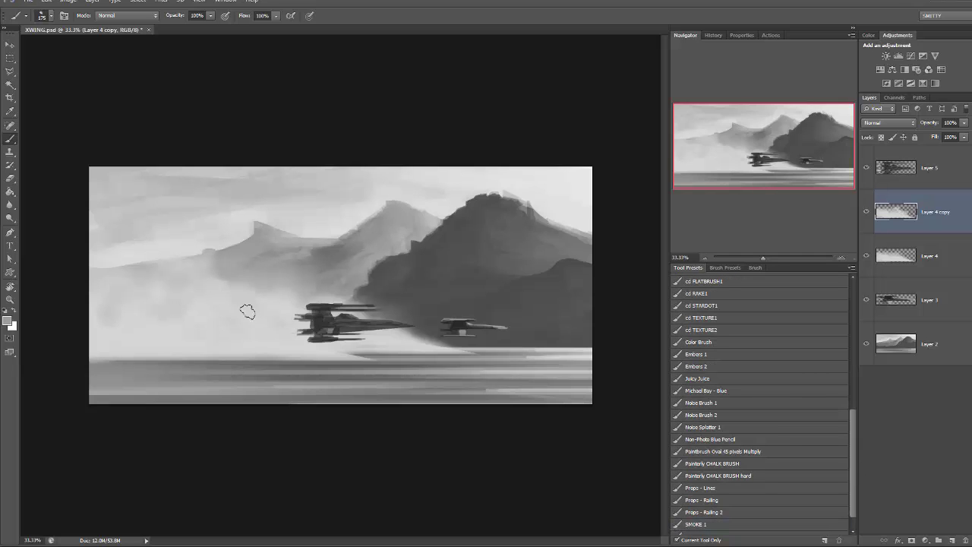
key("alt+bracketleft")
key("alt+bracketright")
key("bracketright")
key("bracketright")
key("bracketright")
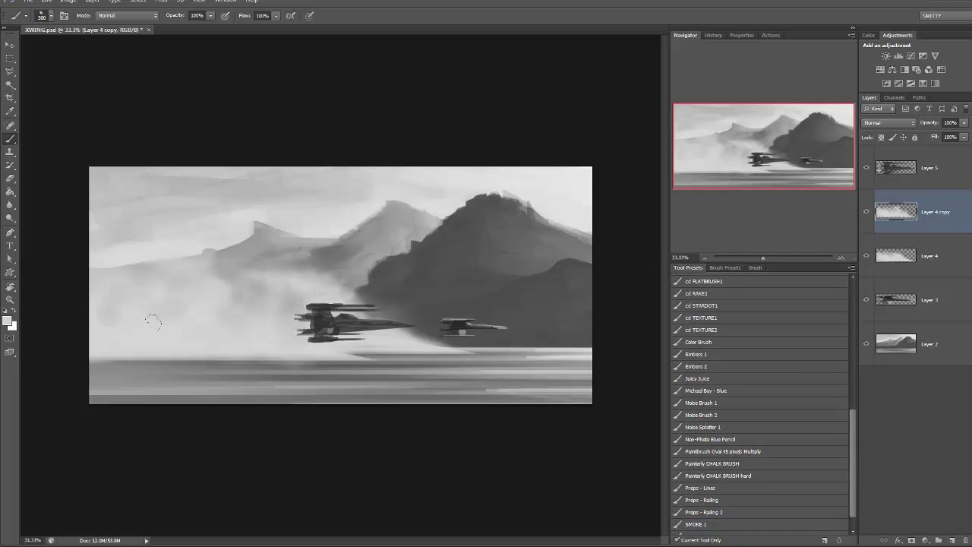
key("e")
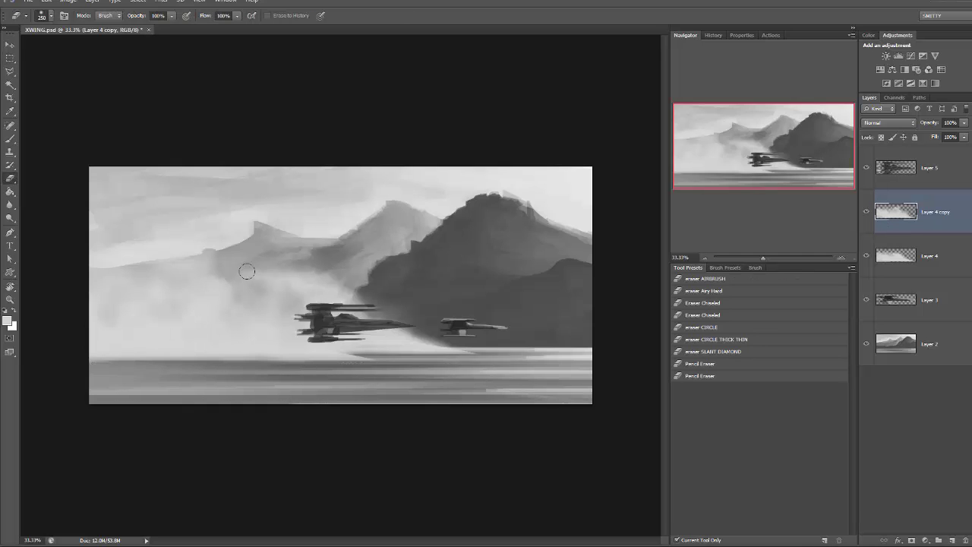
key("b")
Paint more mist across the lower left with the brush sized 200 to 300.
key("alt+bracketleft")
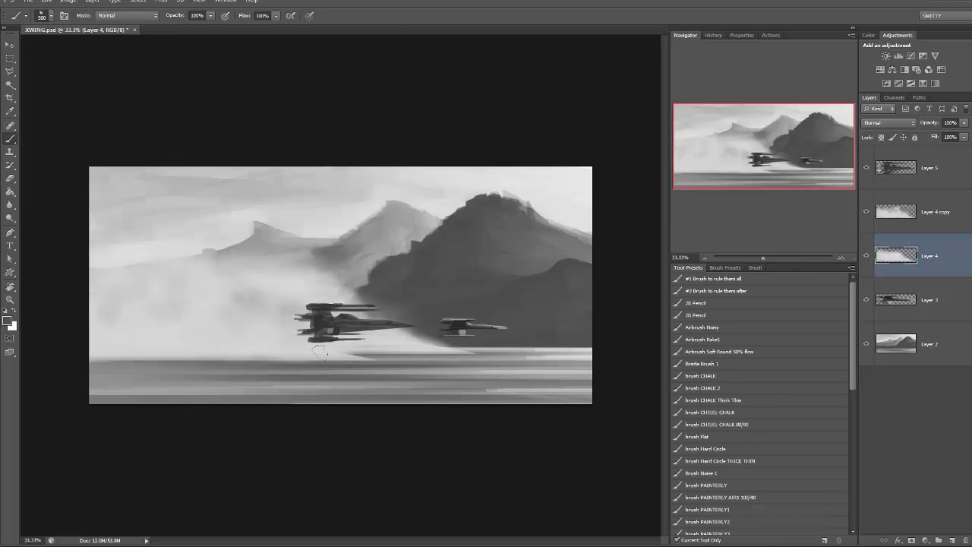
key("bracketleft")
key("bracketleft")
key("bracketleft")
key("alt+bracketright")
left_click_drag(319, 342, 114, 357)
key("bracketright")
left_click_drag(235, 321, 199, 321)
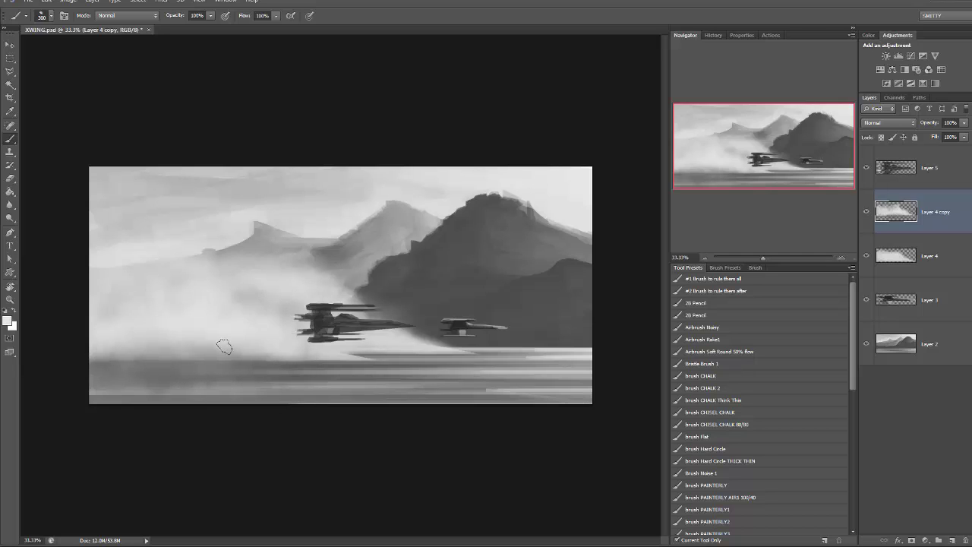
key("bracketleft")
key("bracketleft")
key("bracketleft")
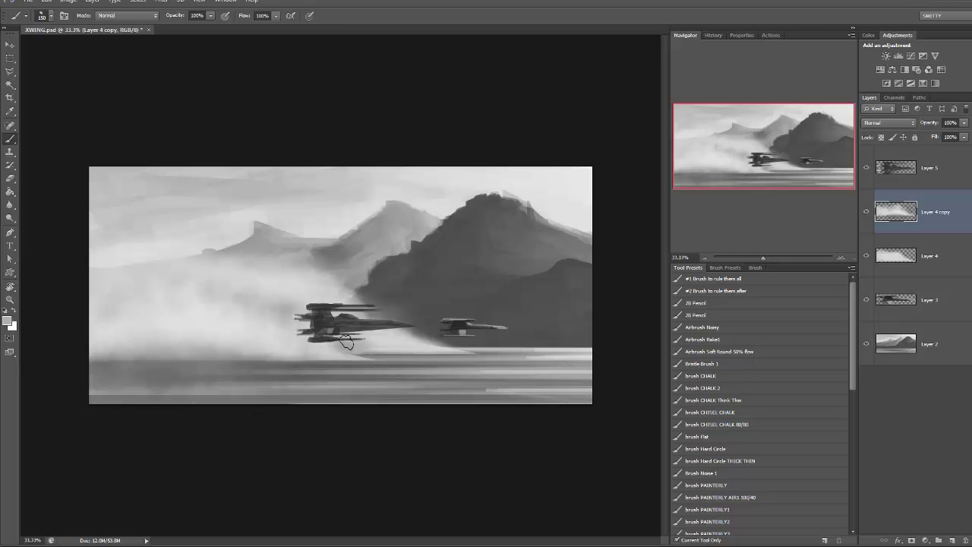
Brighten the ships on Layer 5 with an Image > Adjustments > Levels adjustment.
key("m")
key("alt+bracketright")
left_click(68, 1)
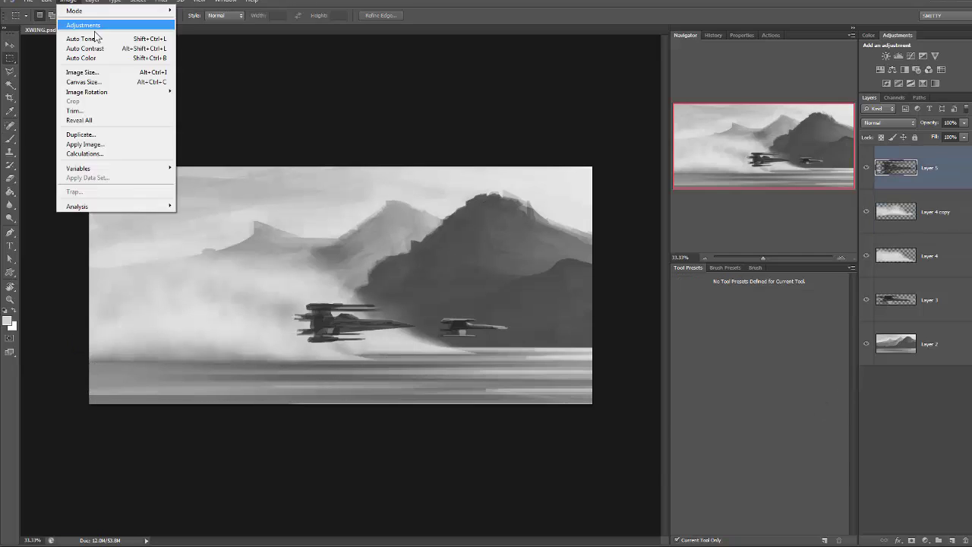
left_click(198, 35)
left_click_drag(790, 401, 760, 401)
key("Return")
key("b")
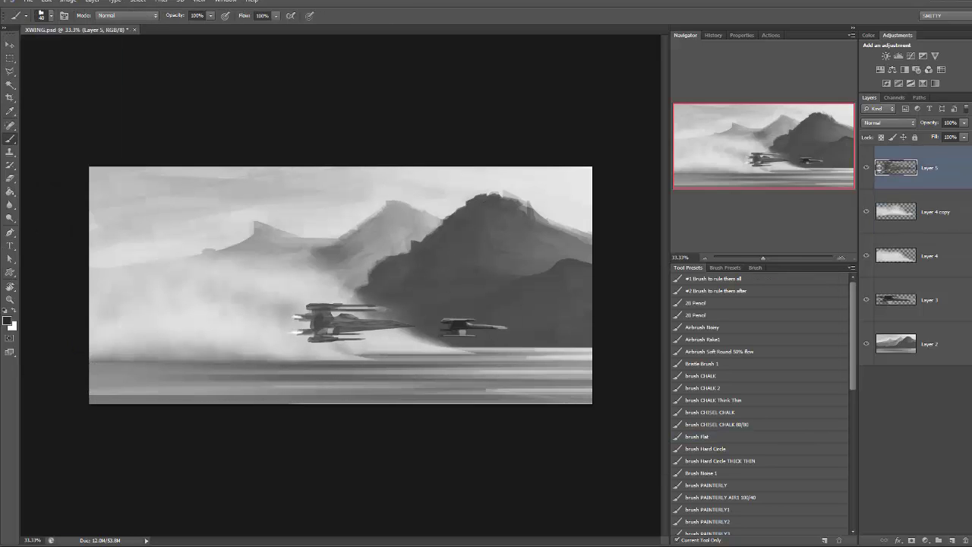
Rotate the view so the ships point up, and warp the lower ship.
key("ctrl+alt+r")
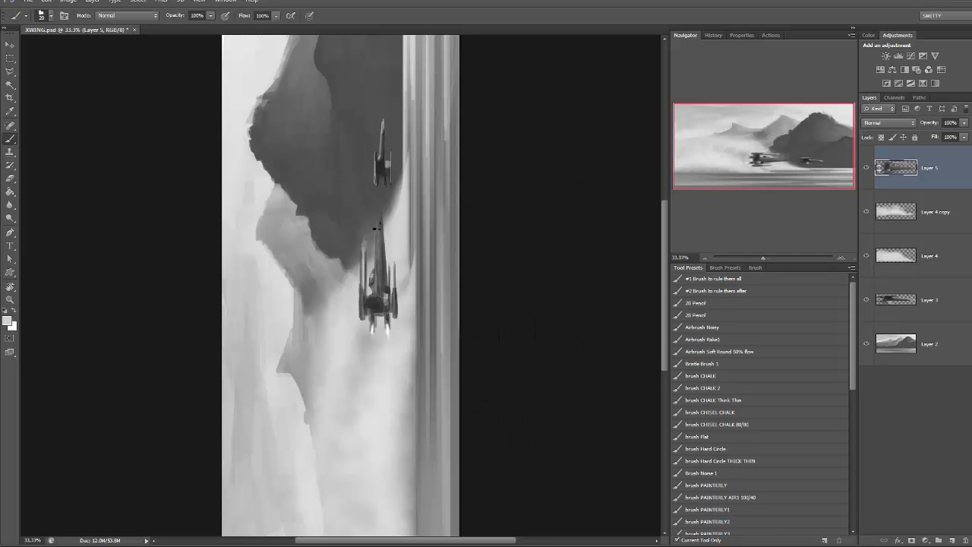
key("ctrl+t")
left_click(479, 15)
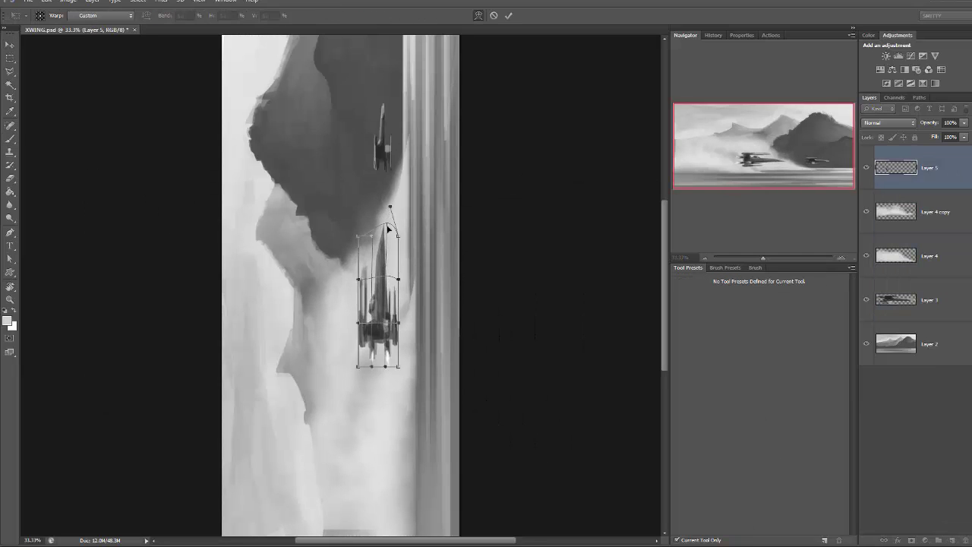
key("Return")
key("e")
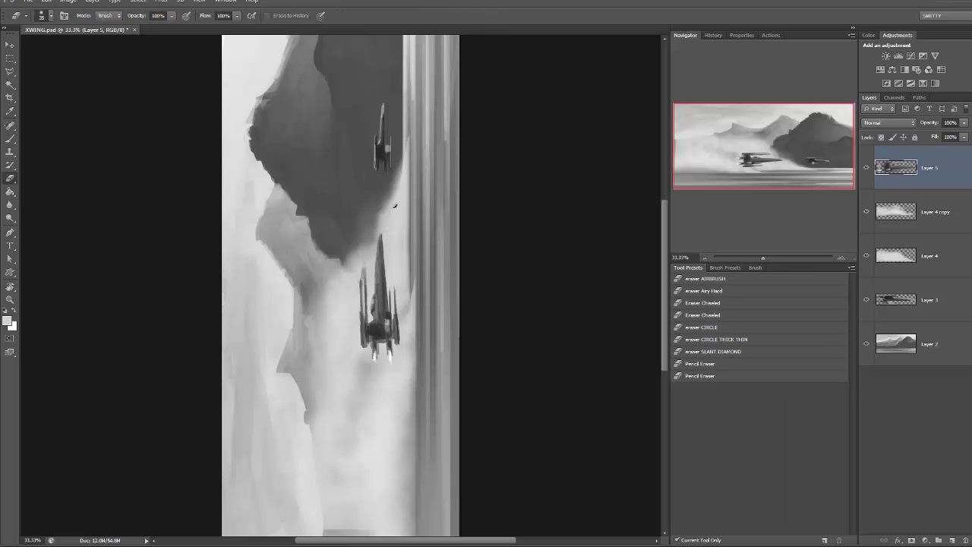
key("b")
key("ctrl+plus")
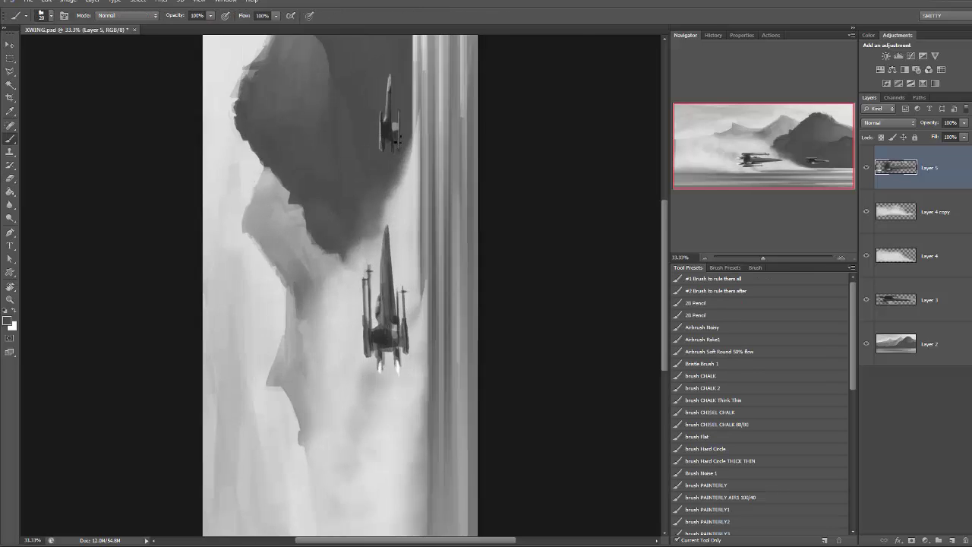
key("ctrl+minus")
Shift the cannon strut to the right and transform the tall nose section.
key("m")
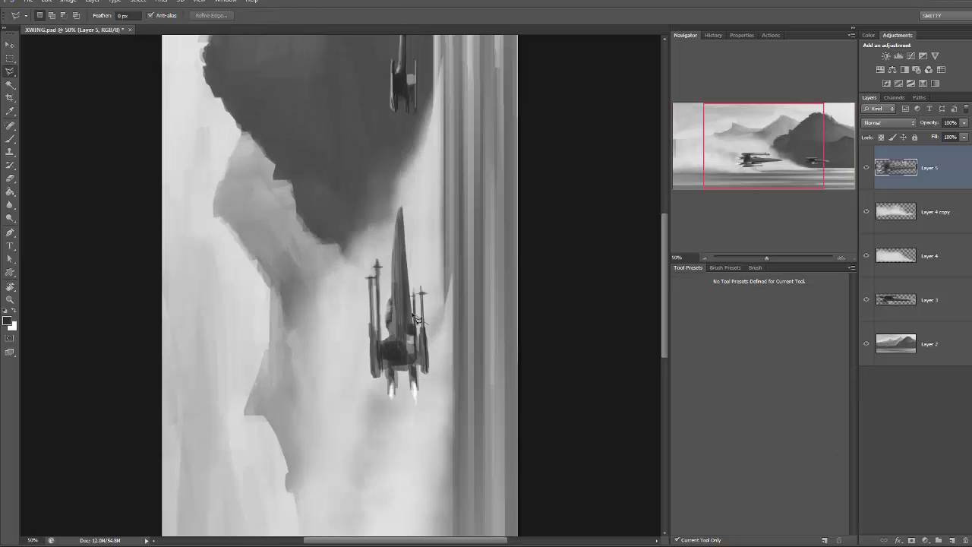
left_click_drag(407, 244, 435, 327)
key("v")
left_click_drag(463, 228, 480, 228)
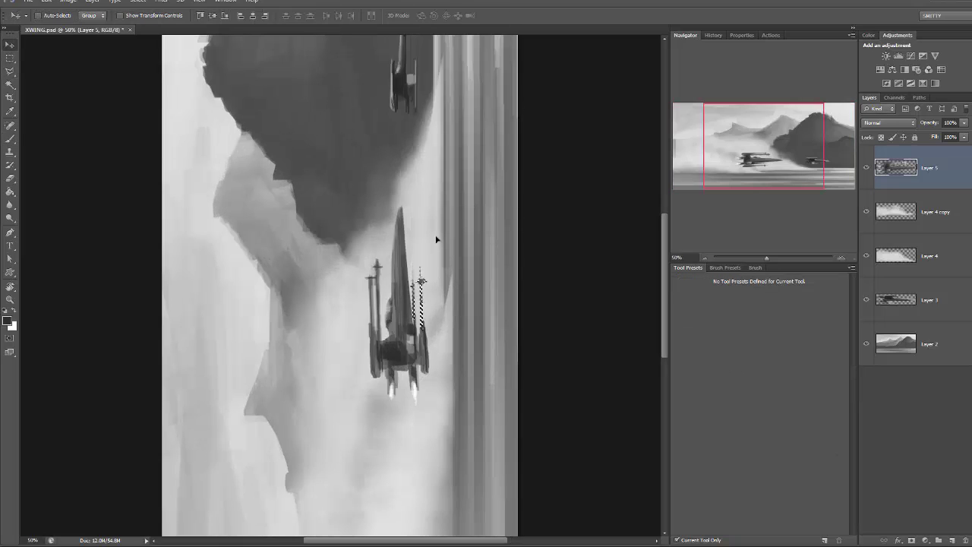
left_click_drag(405, 198, 435, 323)
key("ctrl+t")
key("Return")
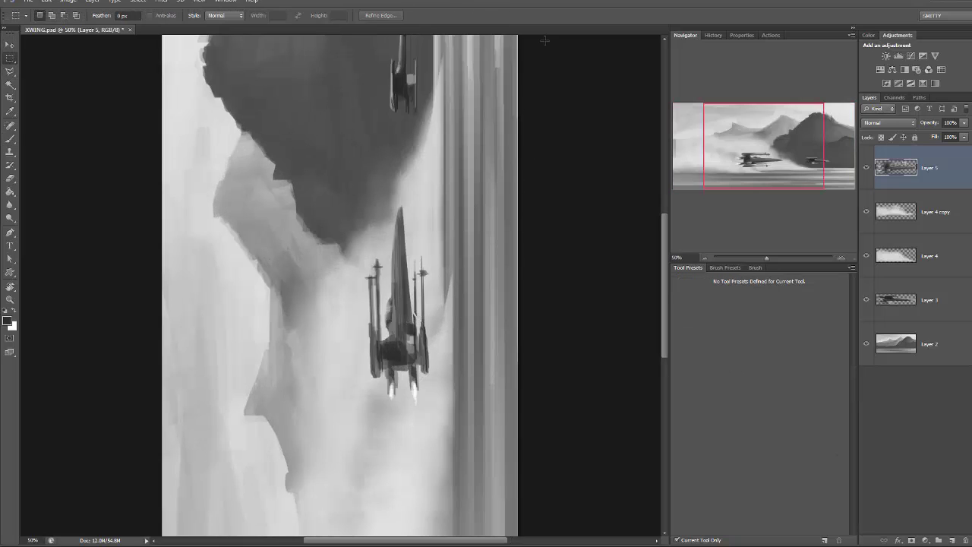
key("m")
key("ctrl+d")
Lasso the ship's wings and cannons and stretch them taller.
key("l")
left_click_drag(372, 327, 425, 326)
key("ctrl+t")
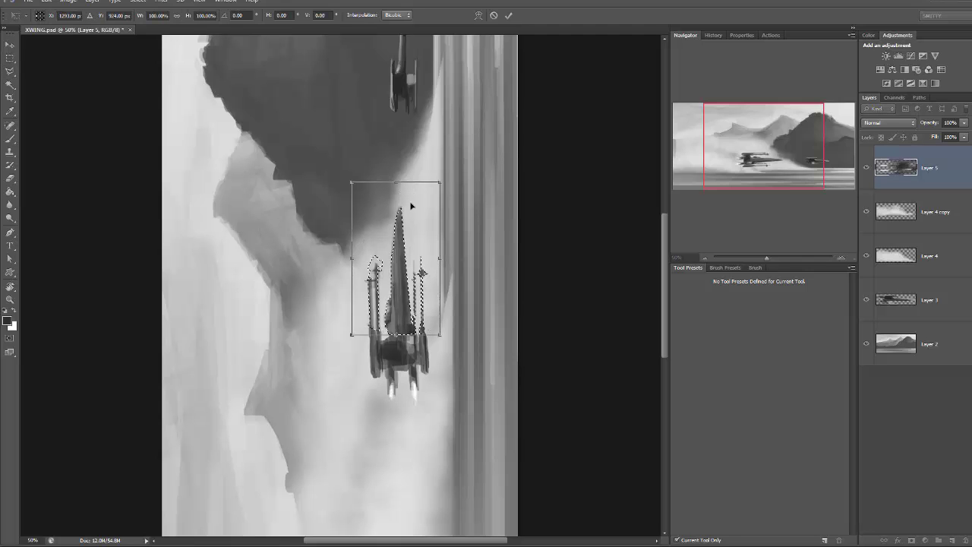
left_click_drag(408, 206, 400, 196)
key("Return")
key("v")
key("Escape")
Free Transform the lead ship, then paint trailing smoke on Layer 4.
key("ctrl+t")
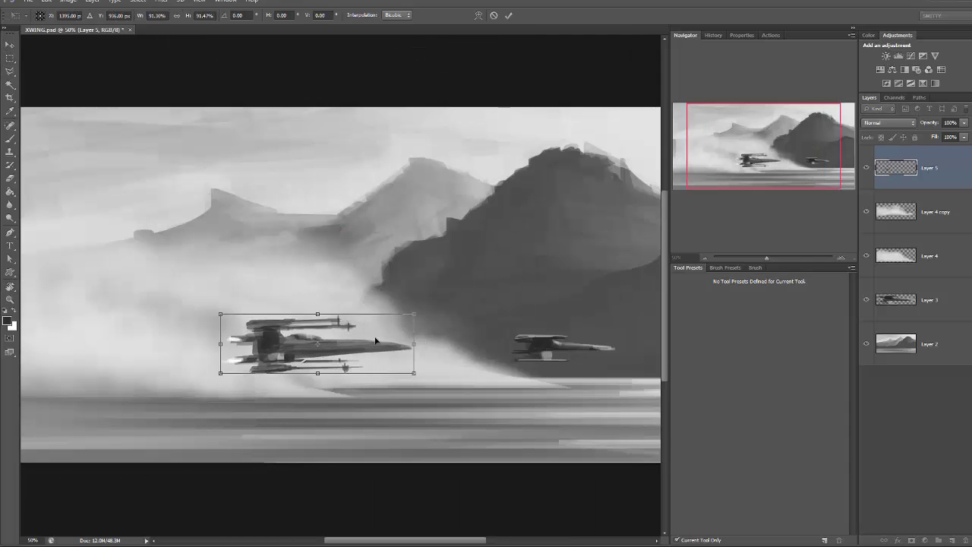
key("Return")
key("ctrl+minus")
key("b")
key("alt+bracketleft")
key("alt+bracketleft")
left_click_drag(857, 344, 854, 476)
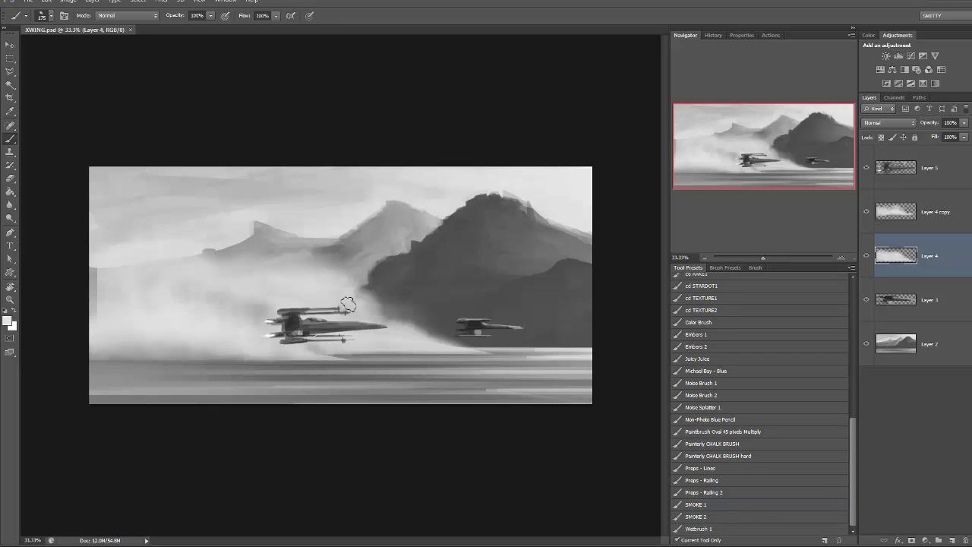
Repaint the fog on the left and upper left, checking the X-wing close up.
left_click_drag(346, 304, 448, 339)
key("ctrl+1")
key("alt+bracketright")
key("alt+bracketright")
key("e")
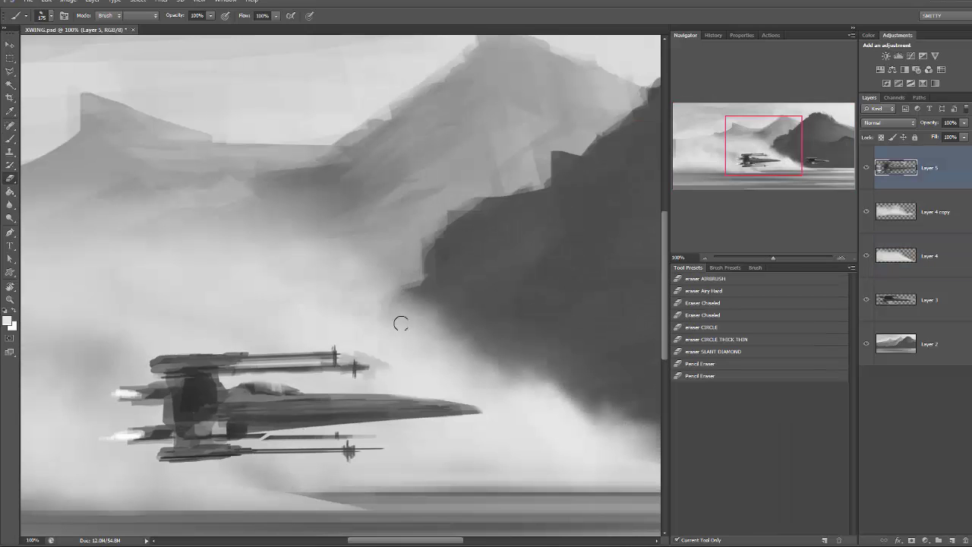
key("ctrl+minus")
key("ctrl+minus")
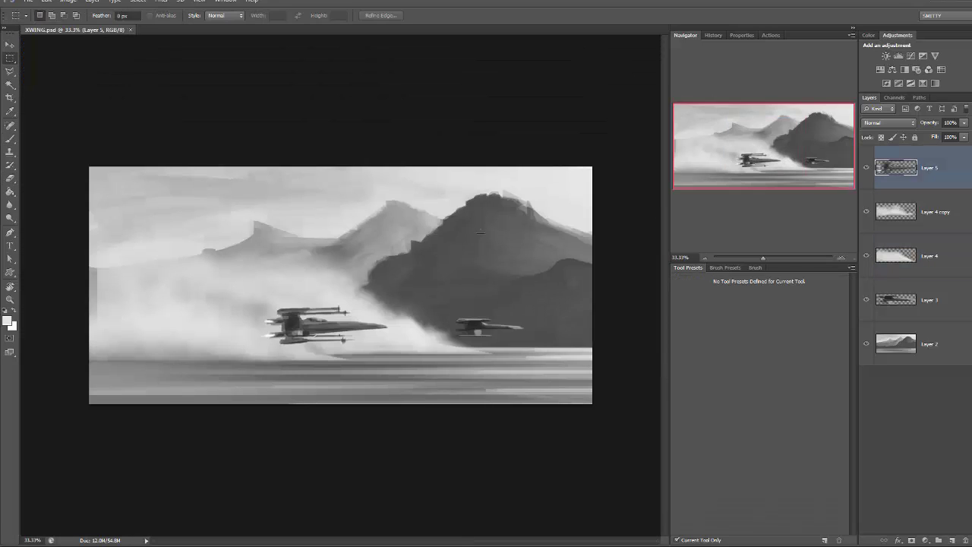
key("alt+bracketleft")
key("alt+bracketleft")
key("alt+bracketleft")
key("ctrl+t")
key("Return")
key("alt+bracketright")
key("alt+bracketright")
key("alt+bracketright")
key("b")
mouse_move(200, 260)
left_mouse_down()
mouse_move(99, 288)
mouse_move(228, 235)
left_mouse_up()
left_click_drag(88, 267, 202, 217)
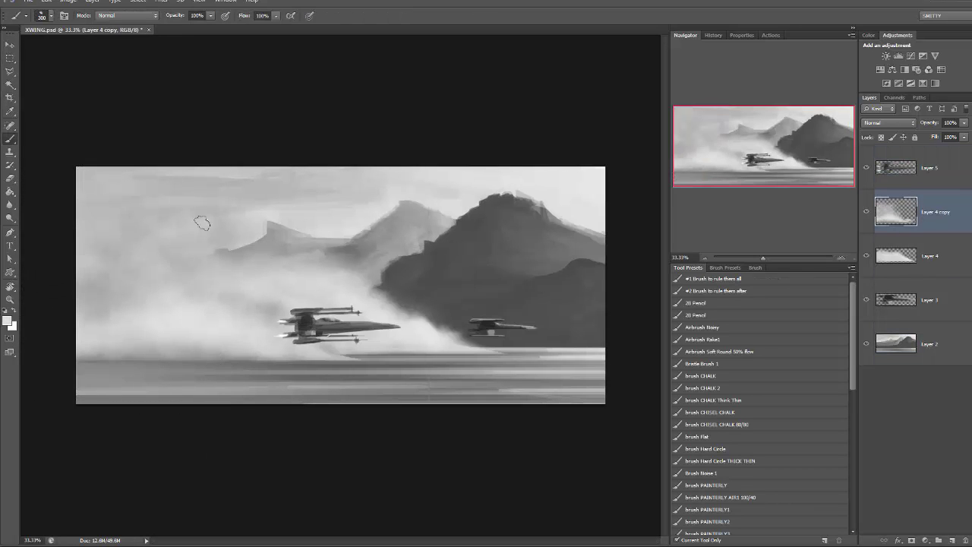
Apply a Levels adjustment to the background mountains on Layer 2.
key("e")
key("m")
key("alt+bracketleft")
key("alt+bracketleft")
key("alt+bracketleft")
key("ctrl+m")
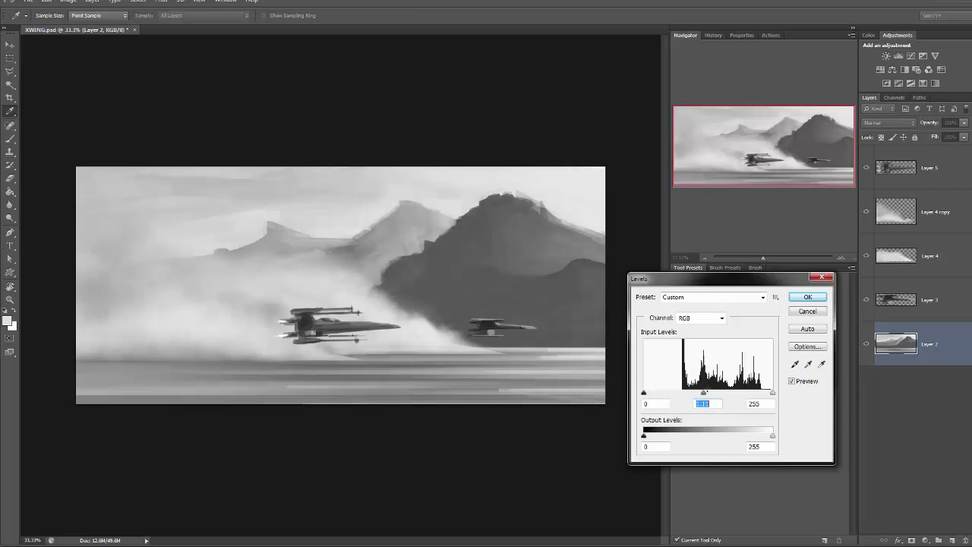
key("Escape")
Brush two vertical streaks across the water and group the layers into Group 1.
key("b")
key("r")
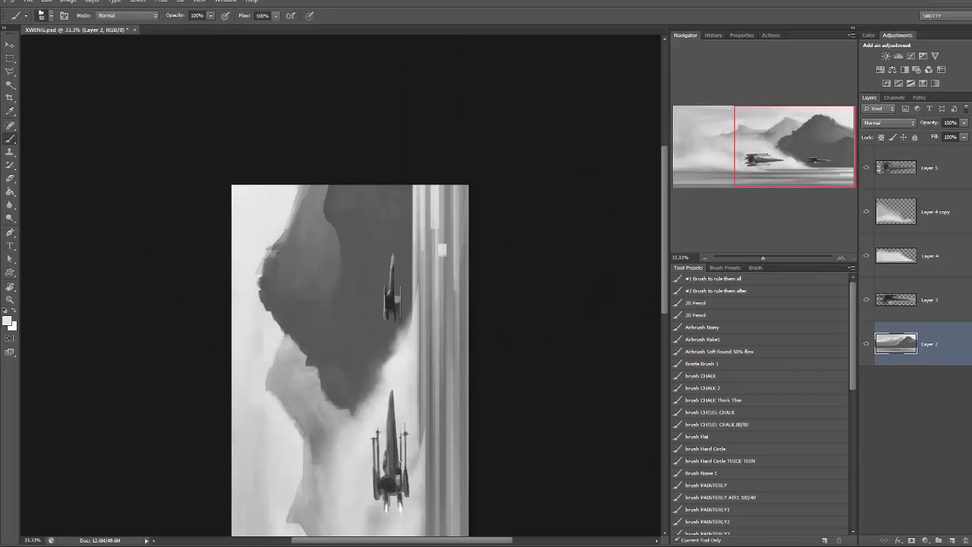
left_click_drag(443, 190, 443, 266)
left_click_drag(460, 187, 460, 301)
key("r")
key("Escape")
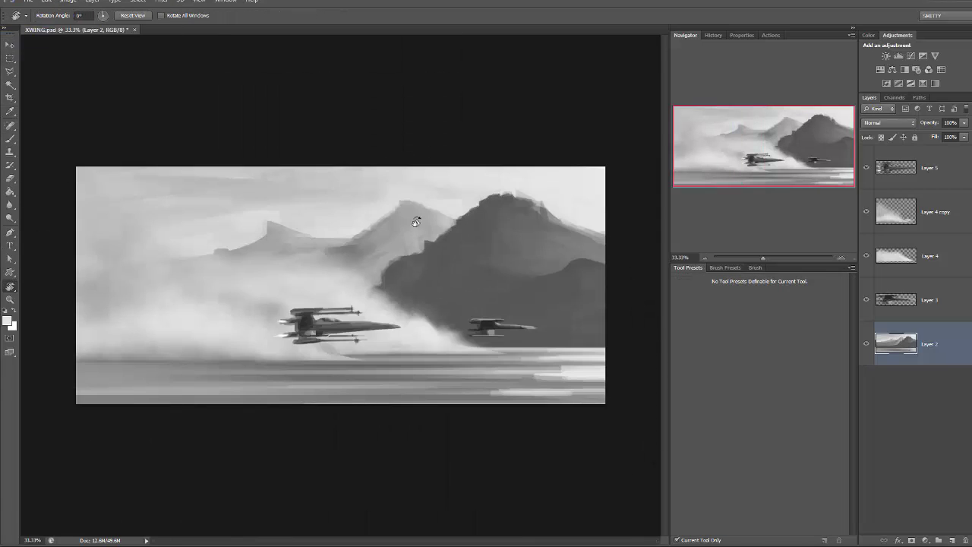
key("ctrl+g")
Outline the foreground fighter's hull as a Polygonal Lasso selection.
key("l")
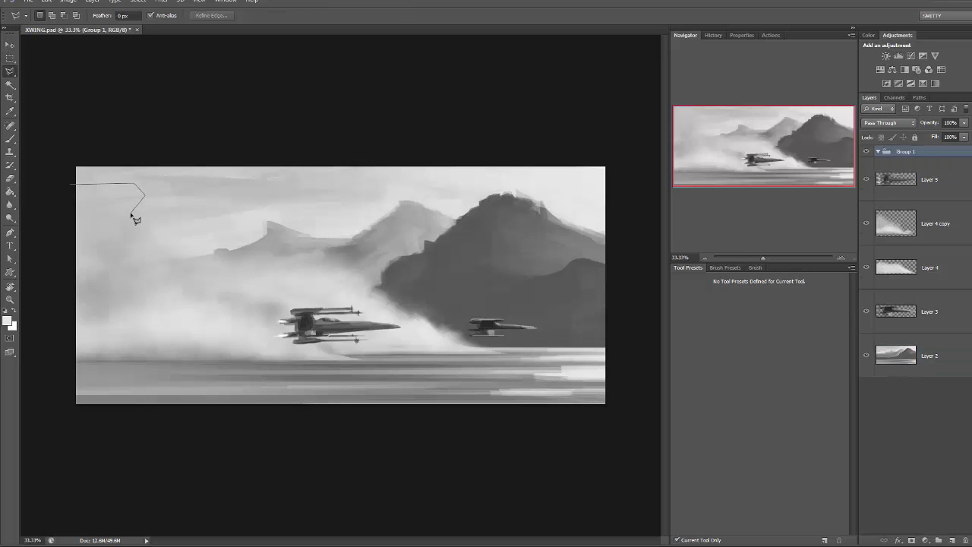
left_click(61, 195)
left_click(60, 185)
left_click(115, 188, "shift")
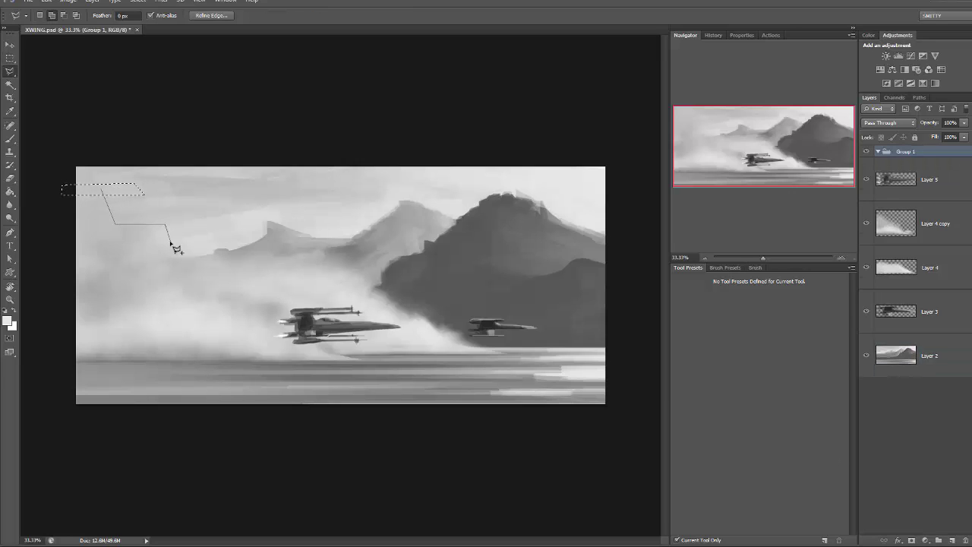
left_click(297, 280)
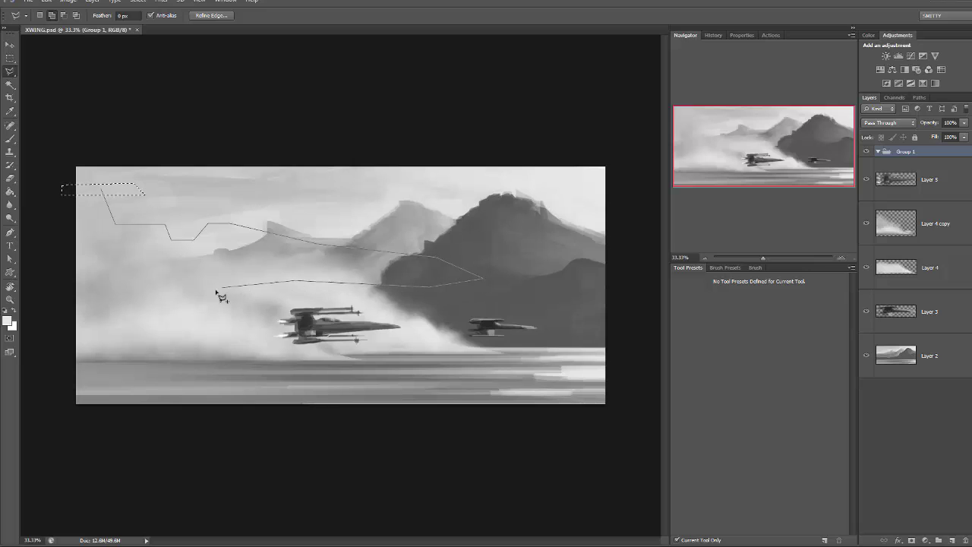
double_click(68, 243)
On new Layer 6, fill the fighter selection with dark brush strokes.
key("b")
key("ctrl+shift+alt+n")
key("r")
mouse_move(342, 190)
left_mouse_down()
mouse_move(368, 149)
mouse_move(357, 425)
left_mouse_up()
scroll(357, 304, "down", 5)
left_click_drag(379, 220, 402, 365)
mouse_move(342, 269)
left_mouse_down()
mouse_move(388, 327)
mouse_move(347, 282)
mouse_move(357, 380)
left_mouse_up()
scroll(380, 304, "up", 3)
left_click_drag(410, 350, 379, 221)
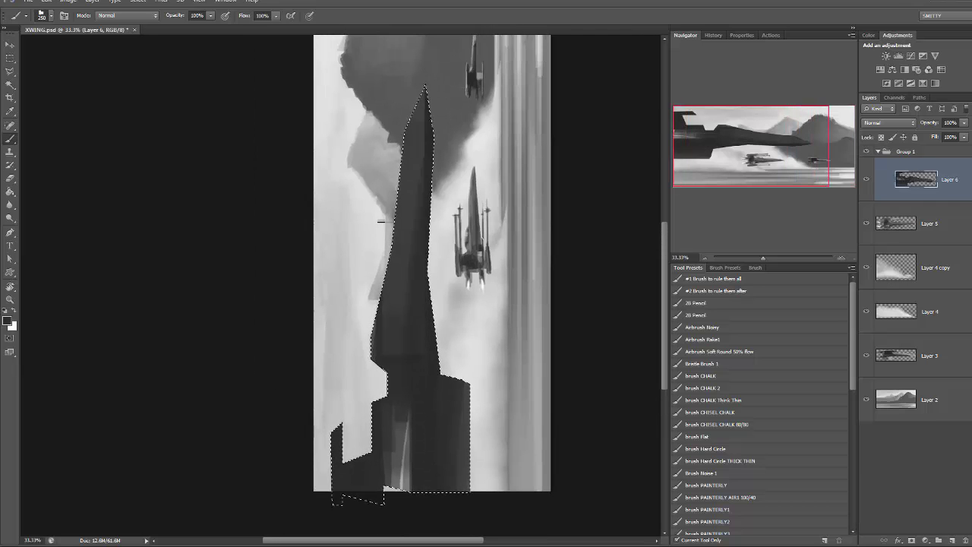
Lasso the cockpit area and paint light canopy panels on the hull.
key("l")
left_click_drag(434, 171, 454, 373)
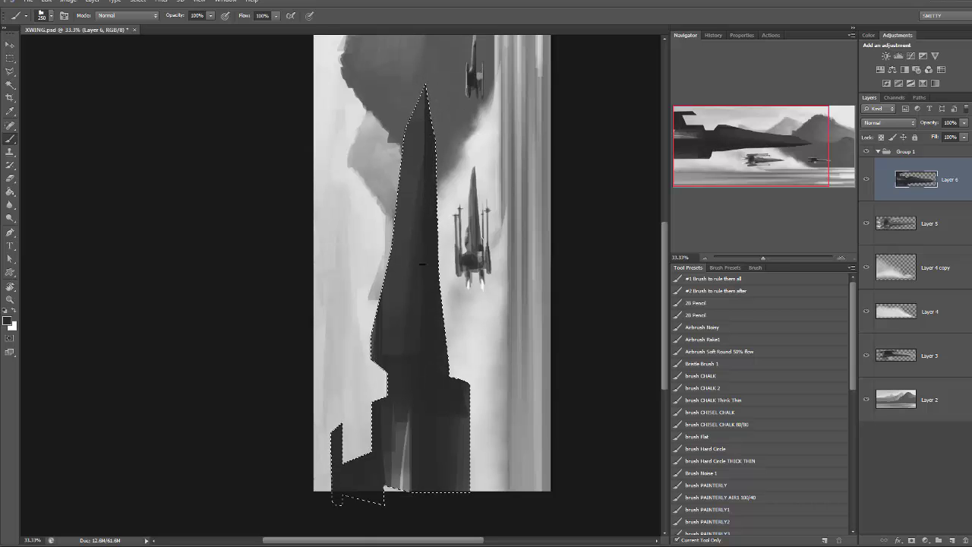
left_click_drag(337, 282, 395, 228)
key("ctrl+plus")
left_click_drag(462, 118, 645, 156)
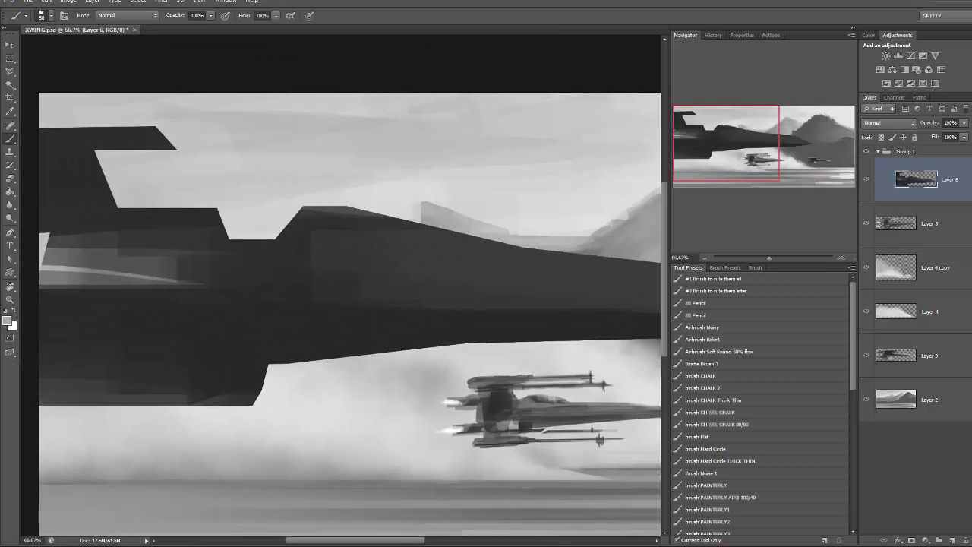
key("r")
mouse_move(321, 157)
left_mouse_down()
mouse_move(412, 183)
mouse_move(357, 197)
mouse_move(310, 292)
left_mouse_up()
key("b")
left_click_drag(293, 182, 281, 289)
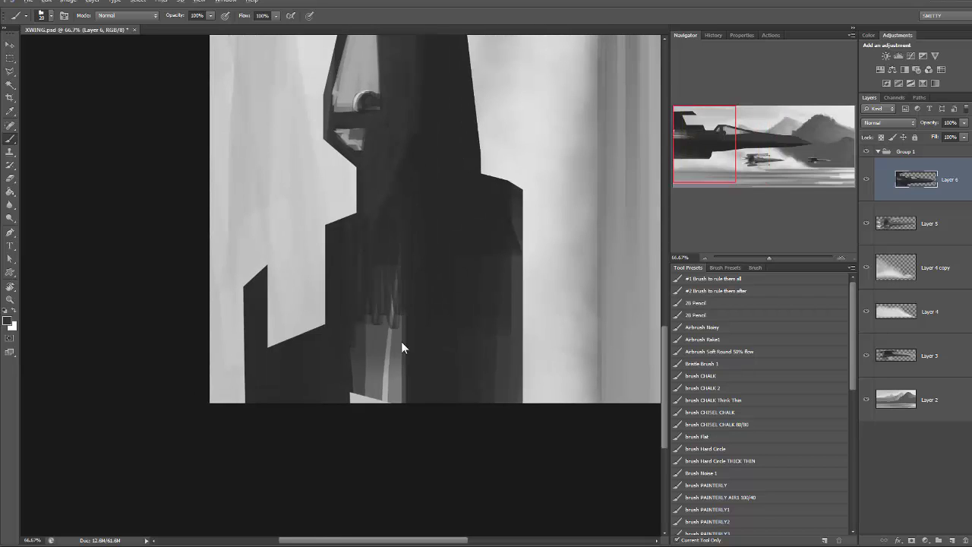
Darken the lower hull streaks, then scale and place the fighter across the upper left.
left_click_drag(402, 347, 357, 307)
key("ctrl+minus")
key("ctrl+minus")
key("ctrl+t")
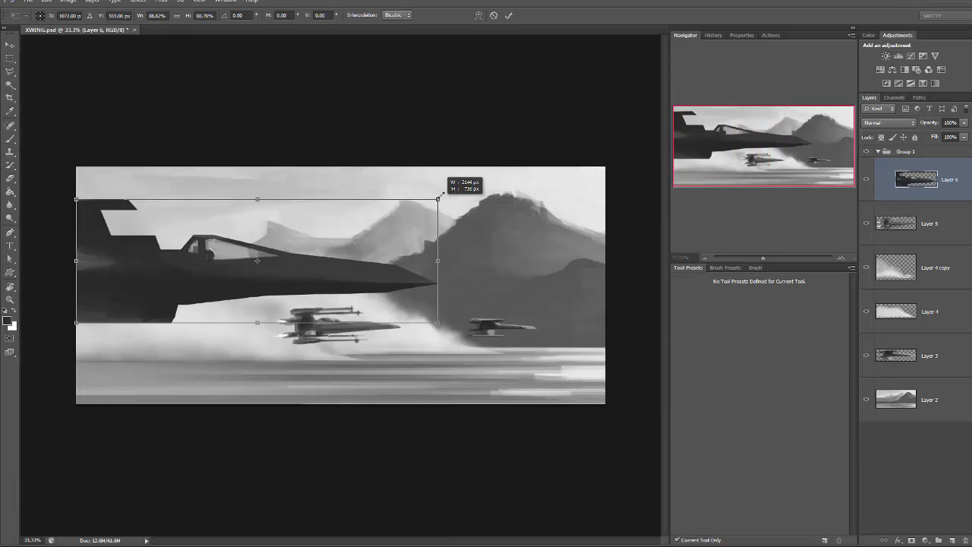
left_click_drag(76, 250, 60, 265)
left_click_drag(404, 257, 405, 239)
key("Return")
Paste a pilot figure and scale it to fit the cockpit.
key("ctrl+plus")
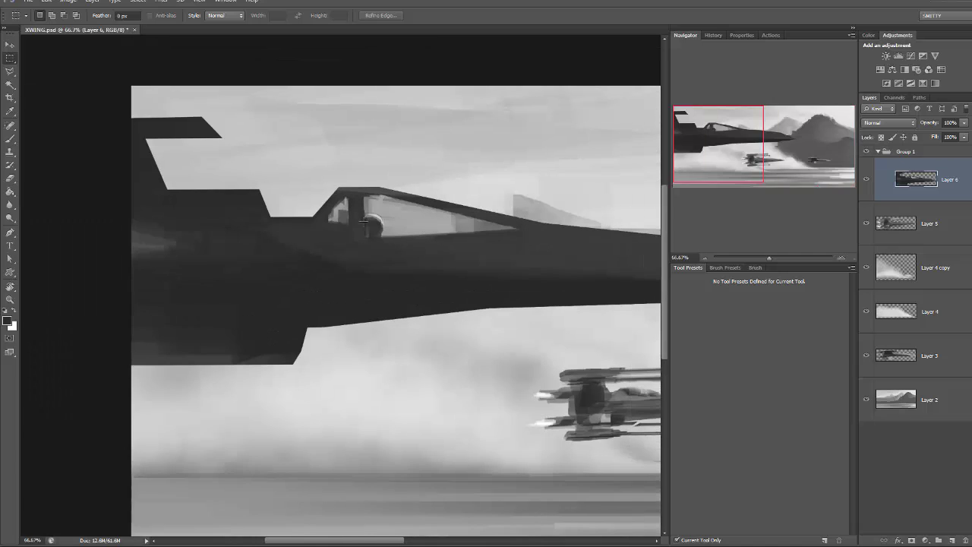
key("ctrl+v")
key("ctrl+t")
mouse_move(395, 194)
left_mouse_down()
mouse_move(403, 183)
mouse_move(459, 372)
left_mouse_up()
key("Return")
key("e")
key("b")
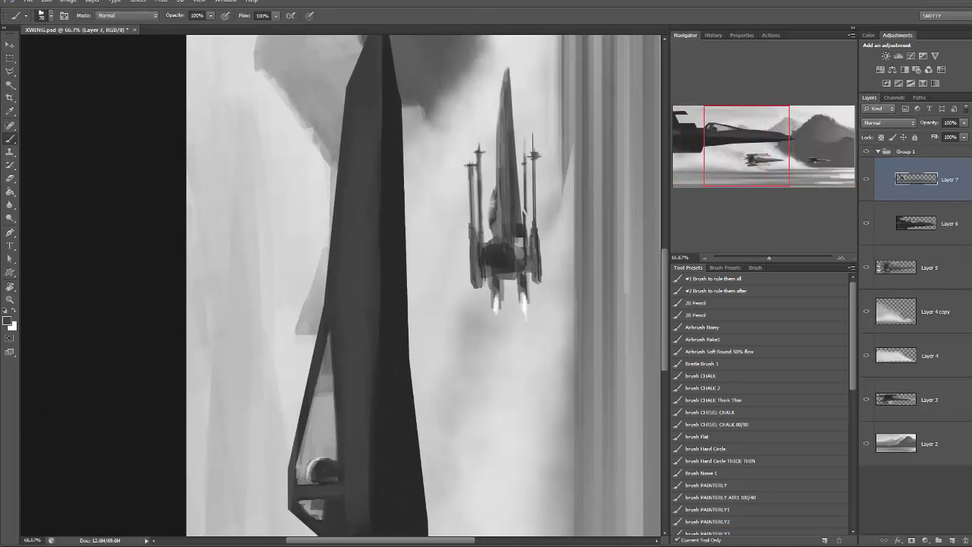
key("r")
key("Escape")
key("ctrl+minus")
Add a new empty layer above the lower fog layer and frame the water sideways.
left_click(934, 311)
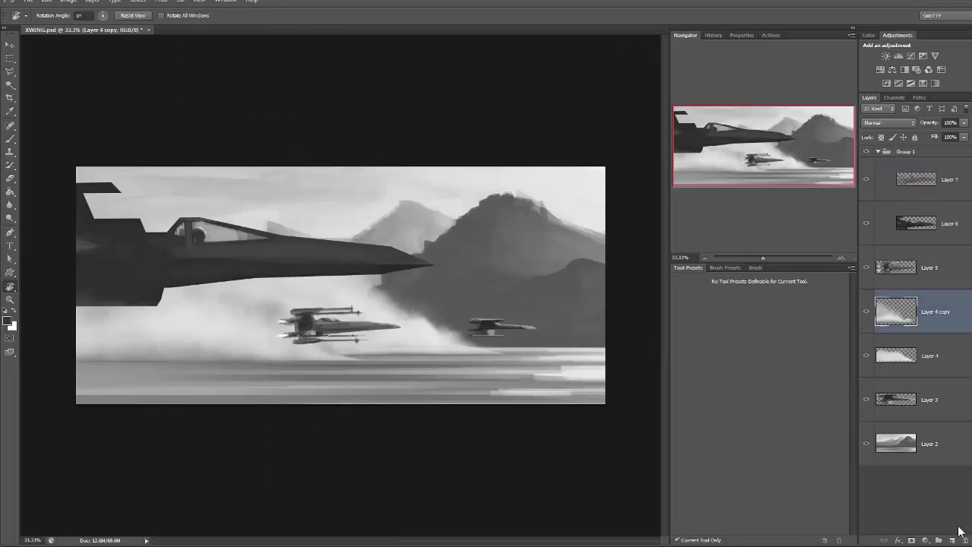
left_click(953, 539)
key("b")
key("ctrl+plus")
left_click_drag(461, 265, 433, 250)
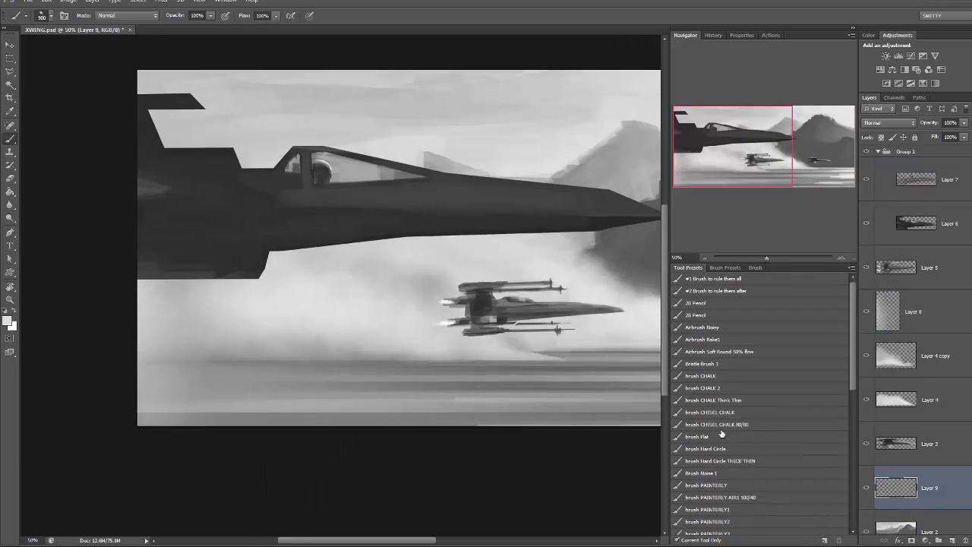
key("r")
left_click_drag(503, 179, 304, 169)
key("b")
Paint several grey streaks along the water, sampling grey from the water.
left_click_drag(446, 311, 448, 509)
left_click_drag(433, 357, 437, 486)
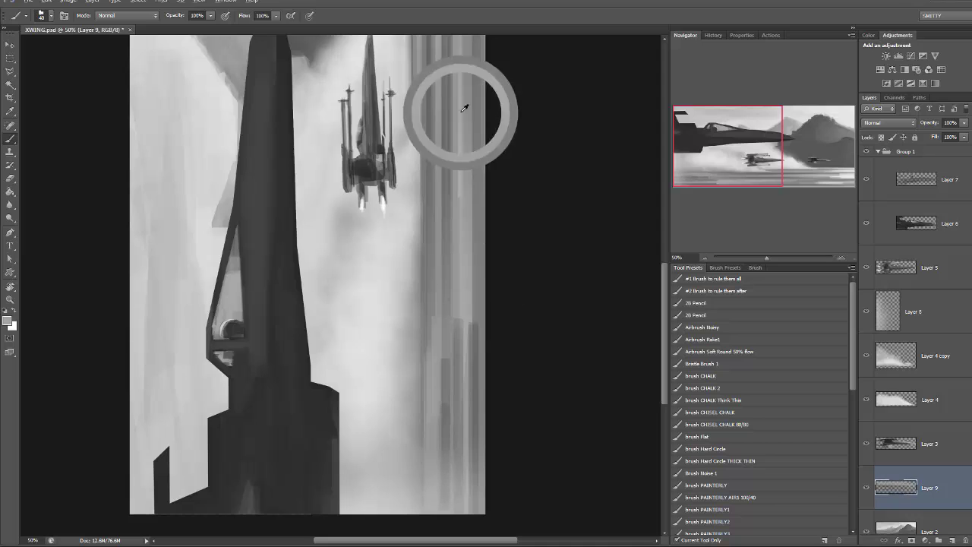
left_click_drag(444, 335, 448, 513)
left_click_drag(465, 311, 471, 514)
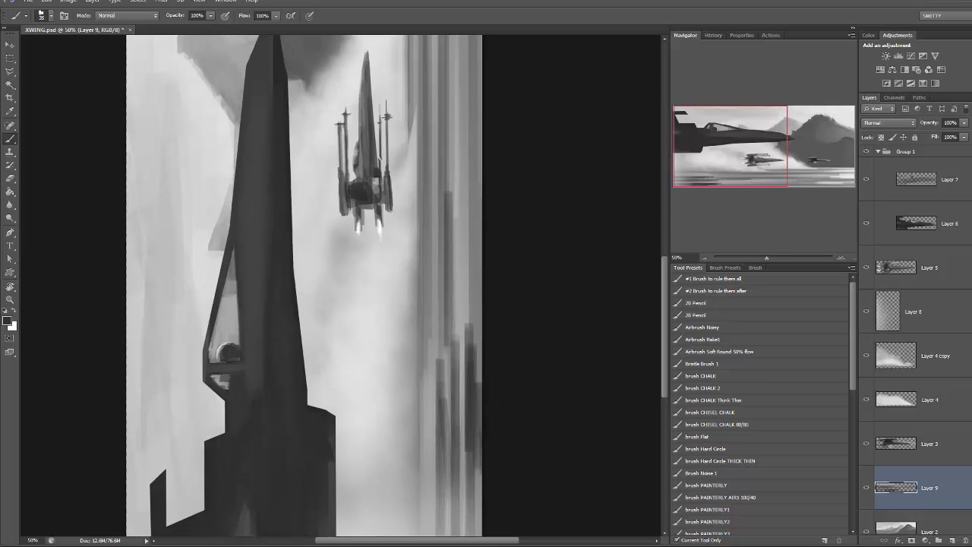
left_click_drag(304, 228, 366, 376)
left_click(224, 109, "alt")
left_click_drag(225, 108, 193, 32)
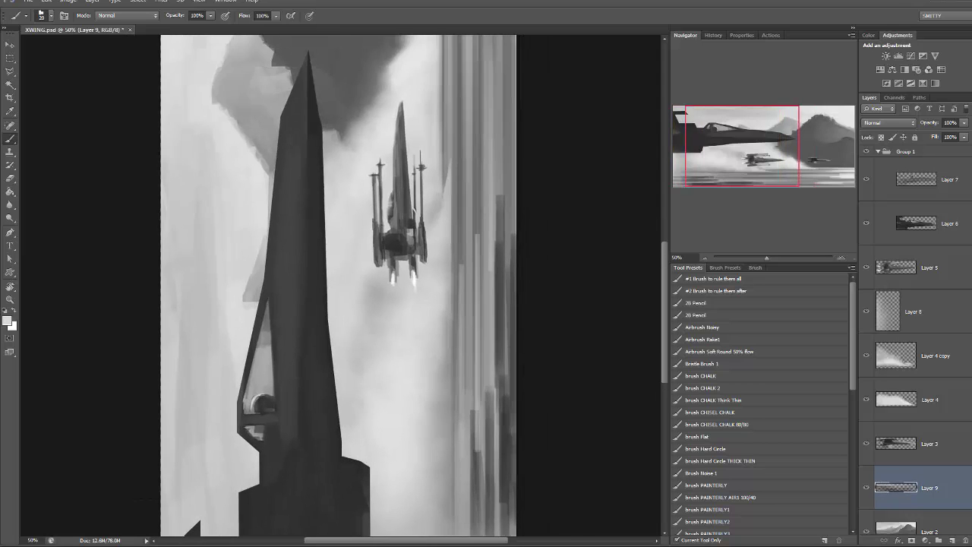
Zoom out to the whole canvas and adjust the streak layer's Levels.
left_click_drag(495, 168, 456, 266)
key("ctrl+minus")
left_click(159, 2)
key("Escape")
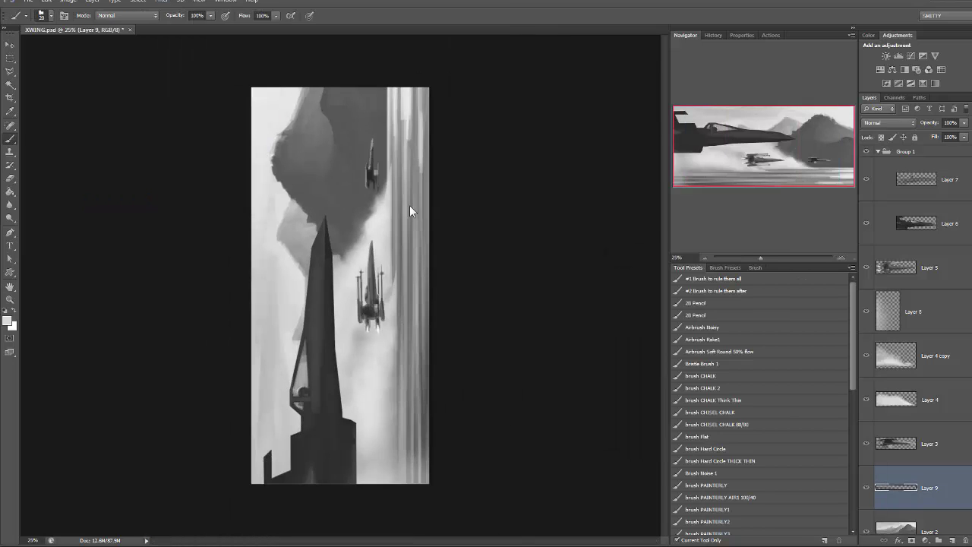
key("ctrl+l")
key("Return")
Gaussian-blur the water streaks and set the streak layer to Overlay blending.
left_click(159, 1)
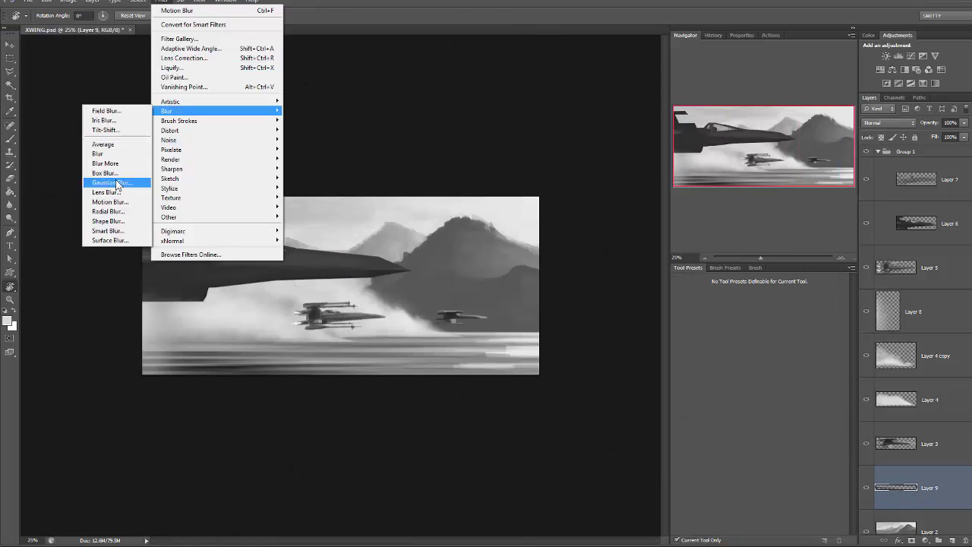
left_click(106, 180)
key("Return")
key("shift+alt+o")
On a new layer over the rotated canvas, paint a long water streak and transform it into place.
key("r")
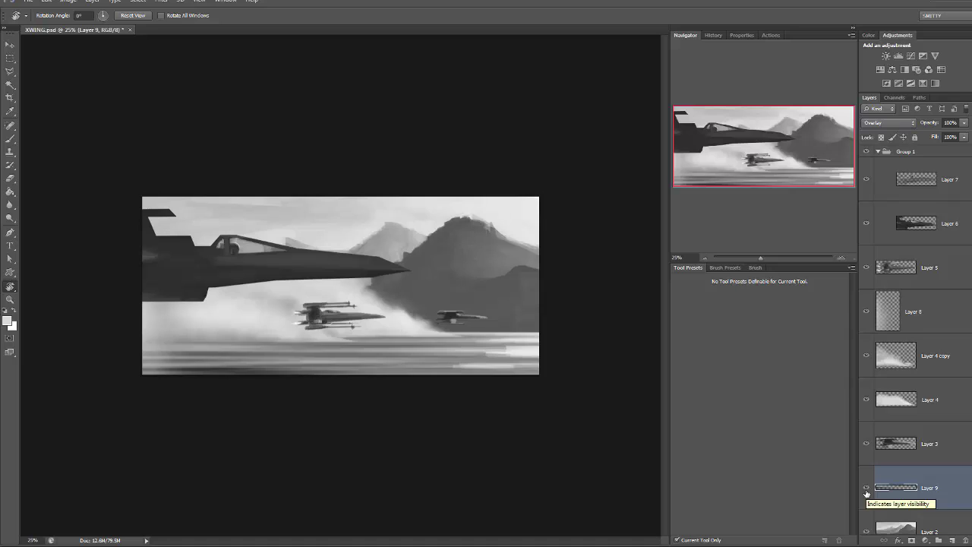
left_click_drag(228, 189, 190, 357)
key("b")
key("ctrl+shift+alt+n")
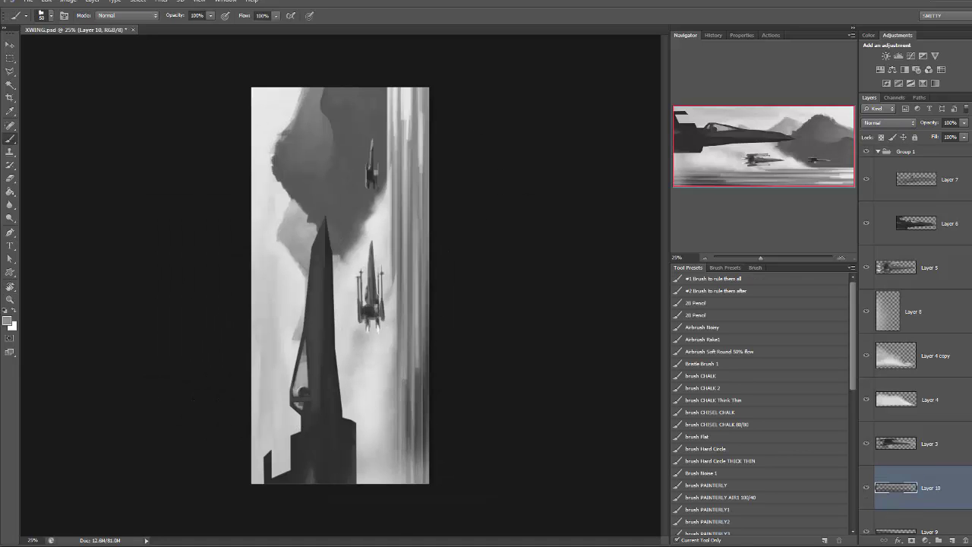
left_click_drag(410, 281, 409, 445)
key("ctrl+t")
left_click_drag(407, 369, 412, 373)
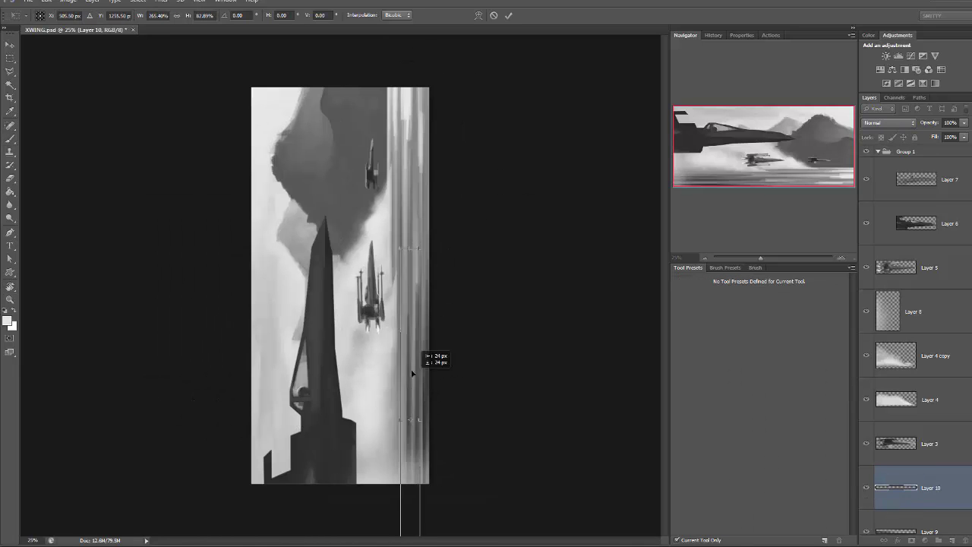
key("Return")
Reset the canvas rotation, stamp the visible painting onto a new layer, and motion-blur it.
key("r")
key("Escape")
key("alt+bracketleft")
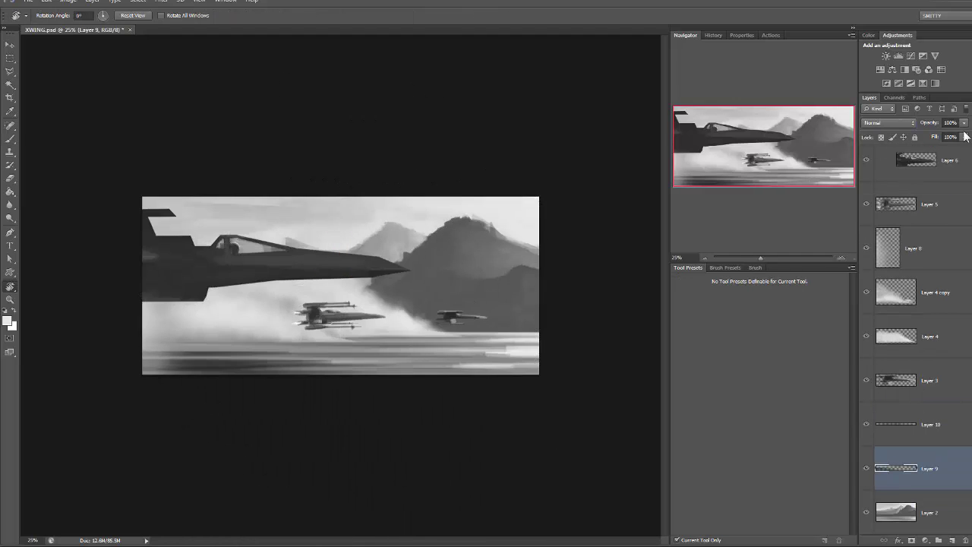
key("ctrl+shift+alt+e")
key("h")
key("ctrl+alt+f")
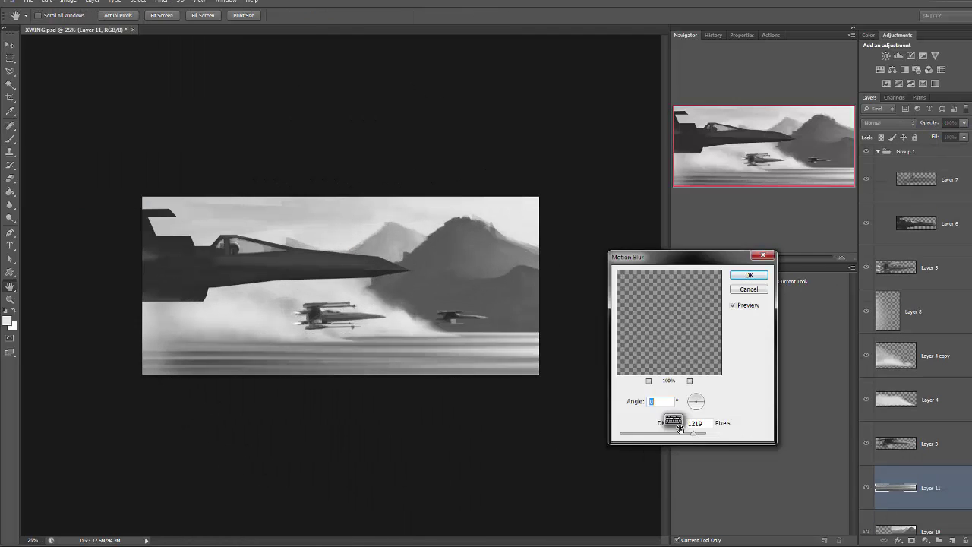
key("Return")
key("m")
Brighten the stamped layer's highlights with Curves.
key("ctrl+m")
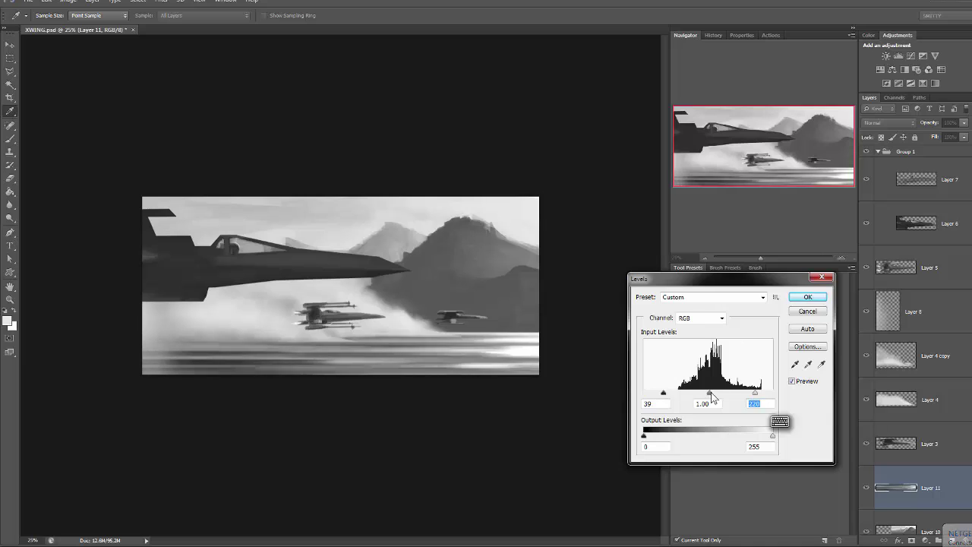
left_click_drag(756, 400, 728, 399)
left_click(808, 297)
Stamp a new layer and erase along the bottom water streaks with a large eraser.
key("ctrl+shift+alt+e")
key("e")
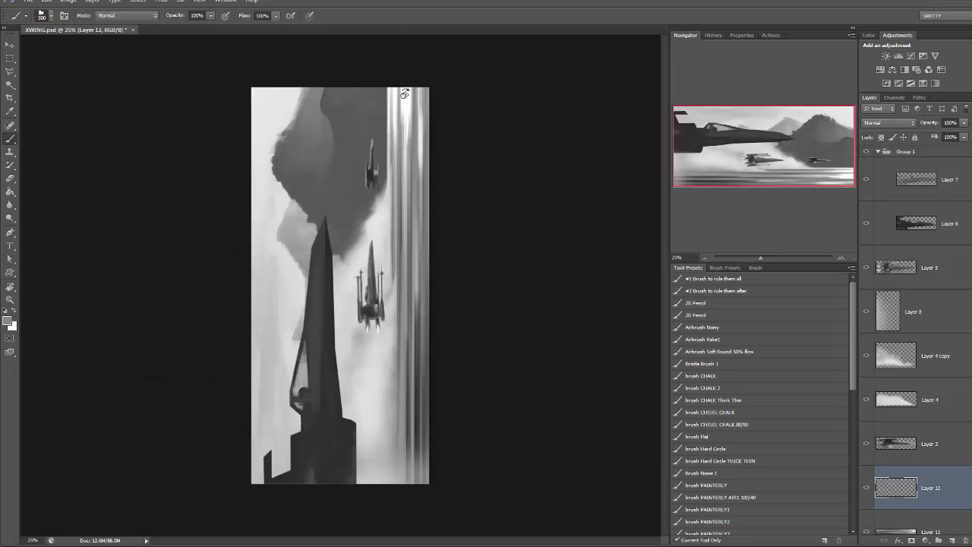
left_click_drag(312, 135, 326, 182)
key("bracketleft")
key("bracketleft")
key("bracketleft")
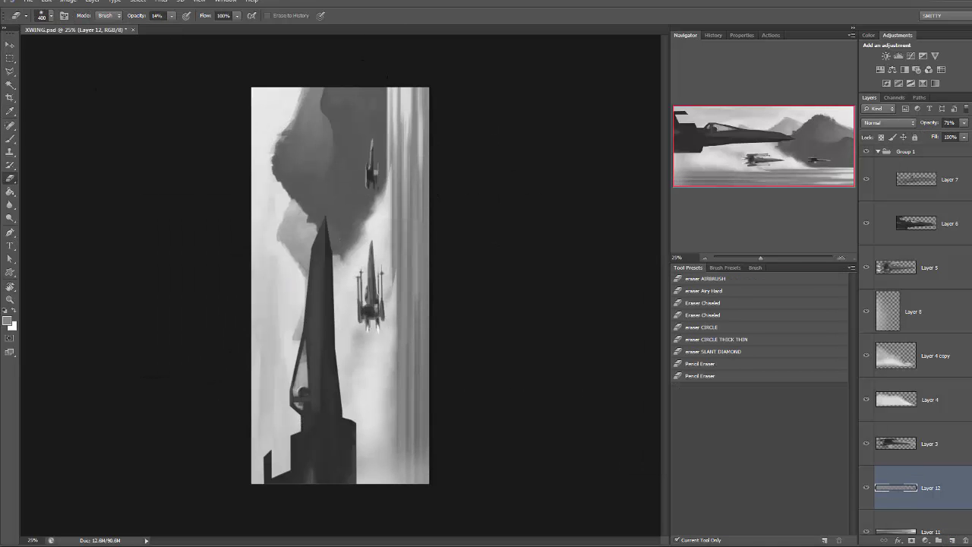
left_click_drag(395, 334, 402, 448)
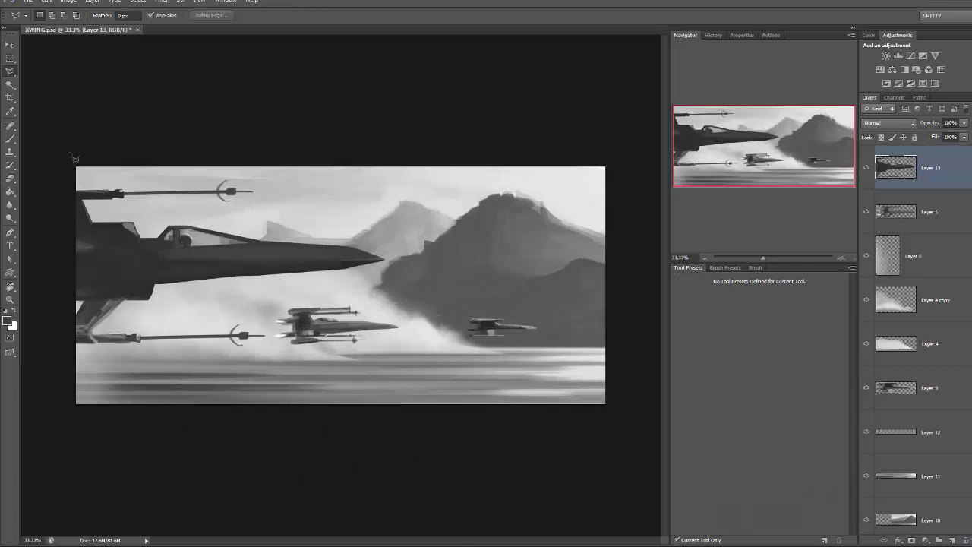
Copy the selected wing, move the copy below the fighter, and set it to 70% opacity.
key("ctrl+j")
key("ctrl+t")
key("Return")
key("ctrl+j")
key("ctrl+t")
mouse_move(233, 220)
left_mouse_down()
mouse_move(274, 311)
mouse_move(262, 322)
left_mouse_up()
key("Return")
key("5")
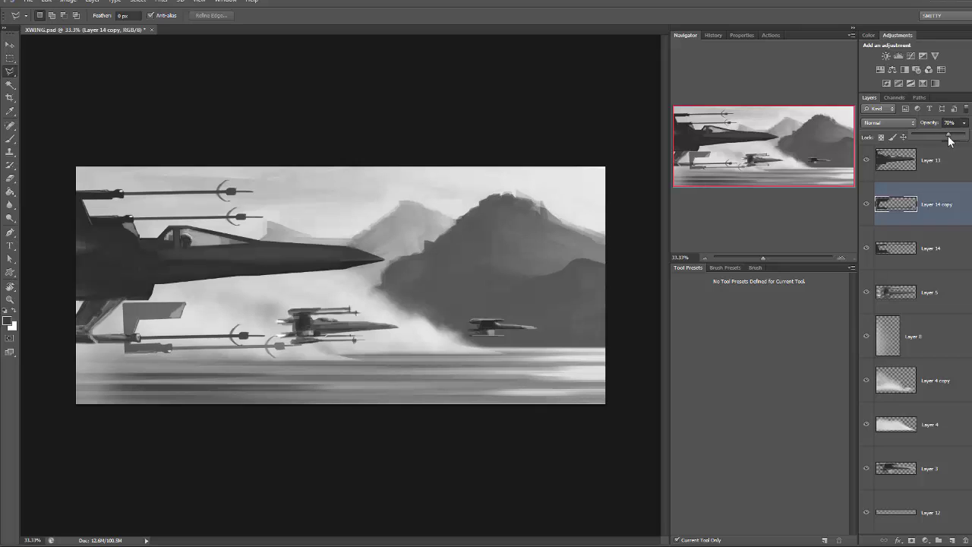
key("7")
Clear a lassoed area under the new wing and merge the wing layers into Layer 13.
key("b")
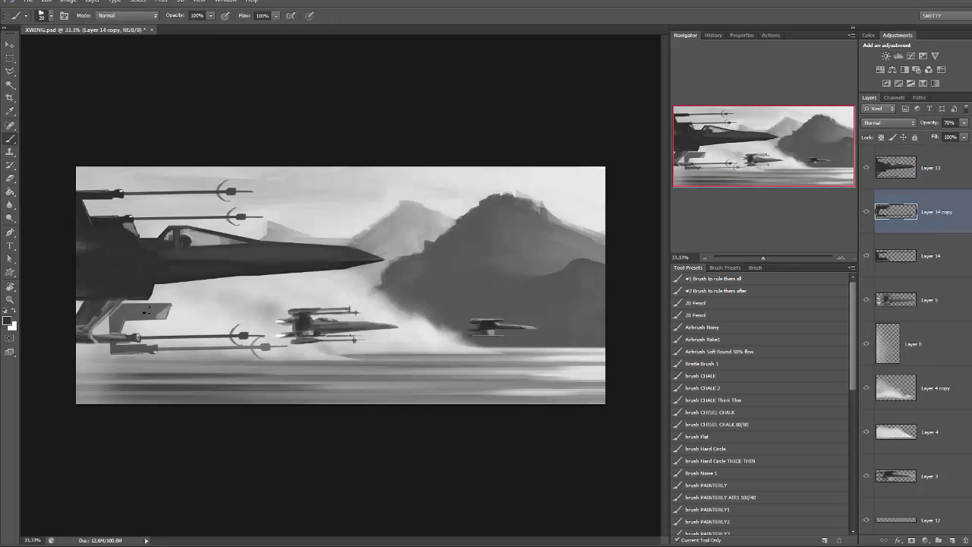
key("l")
left_click(164, 281)
left_click(165, 325)
left_click(185, 309)
left_click(186, 279)
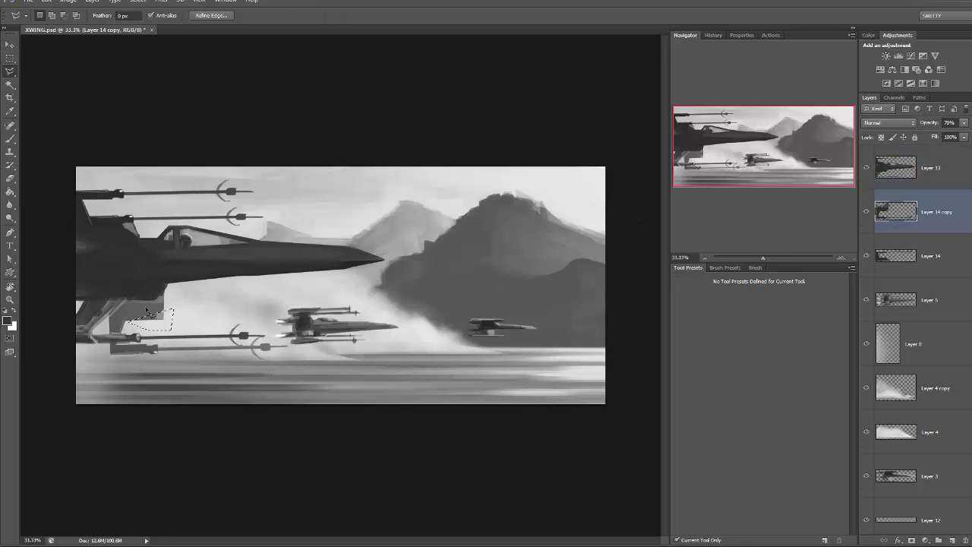
left_click(896, 168, "shift")
key("ctrl+e")
Stretch the fighter on Layer 13 longer toward the right.
key("ctrl+t")
left_click_drag(370, 261, 406, 260)
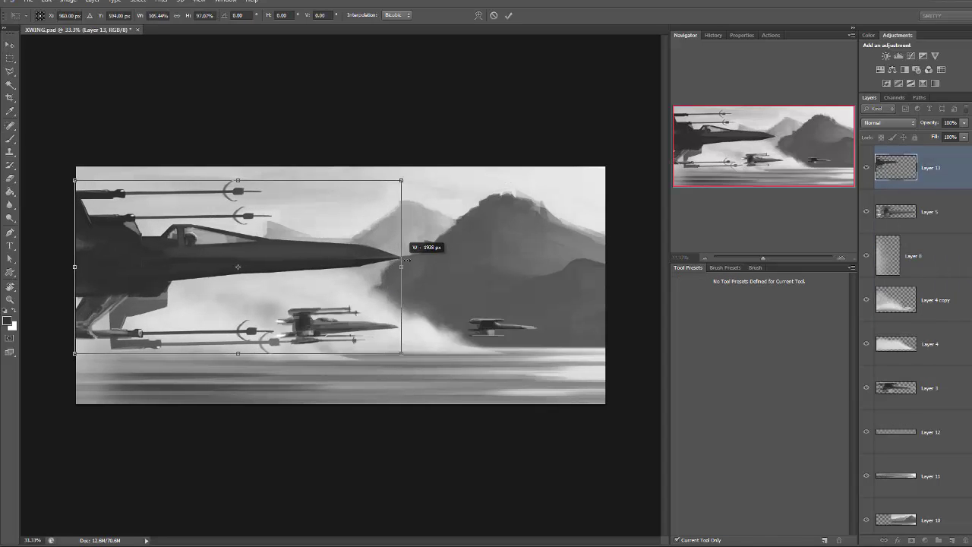
key("Return")
key("ctrl+minus")
Lasso-select the fighter's nose, check it zoomed in, then deselect.
left_click(354, 188)
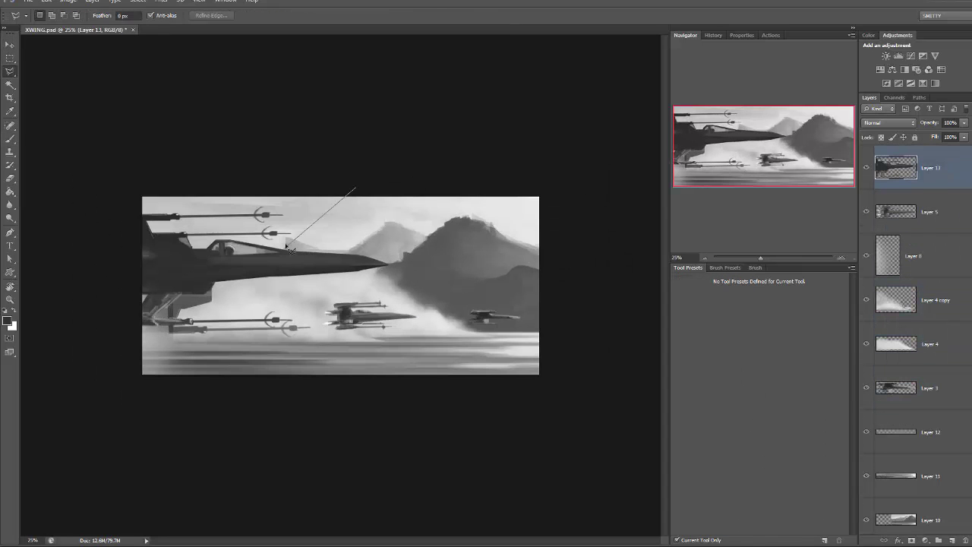
left_click(243, 243)
left_click(231, 278)
key("v")
key("ctrl+plus")
key("ctrl+plus")
key("ctrl+plus")
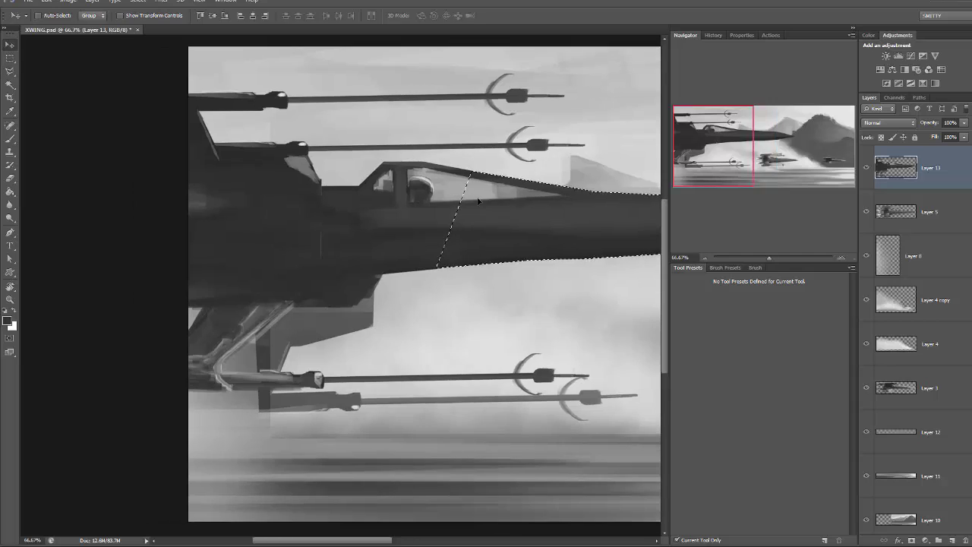
key("ctrl+minus")
key("ctrl+minus")
key("ctrl+d")
Select Layer 4 copy and Layer 4, then return to Layer 13 and sample a fighter grey.
left_click(912, 300)
left_click(912, 344, "shift")
key("m")
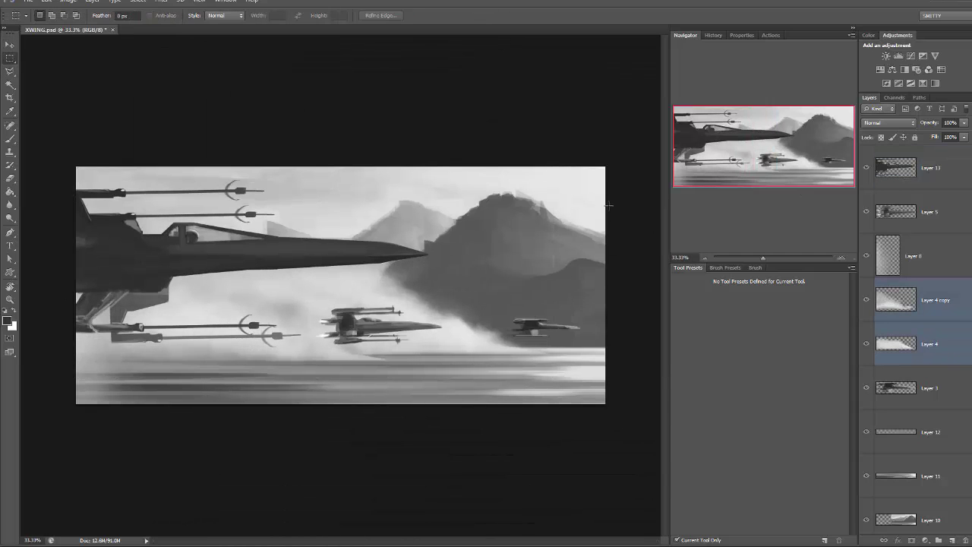
left_click(904, 168)
key("b")
left_click(135, 224, "alt")
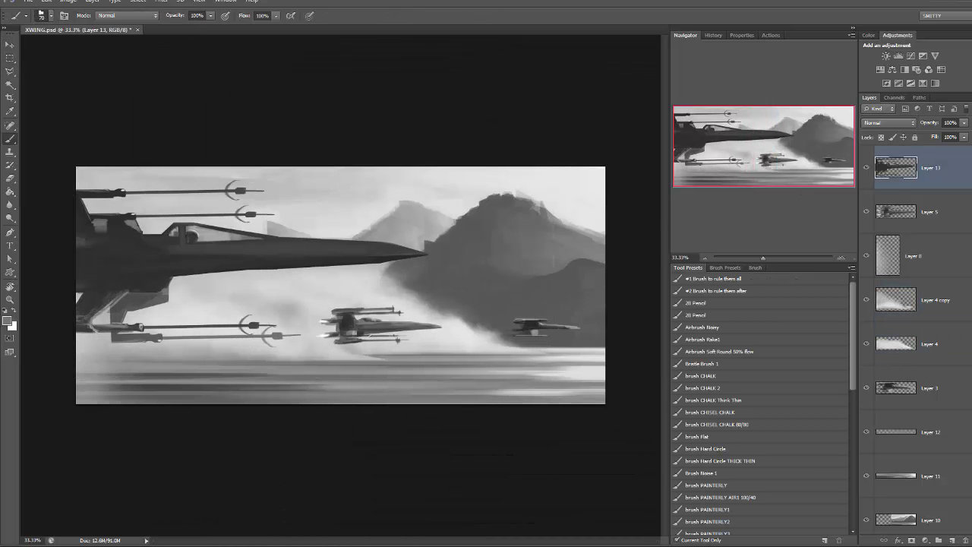
Sample a darker tone from the fighter's nose and reshape Layer 13's tone curve.
left_click(80, 222, "alt")
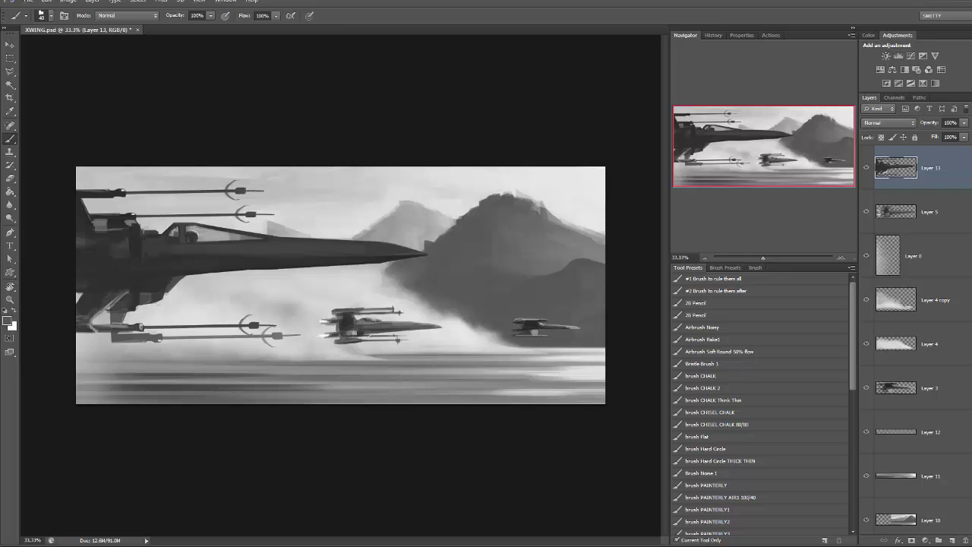
key("ctrl+m")
left_click_drag(707, 380, 730, 357)
left_click(805, 297)
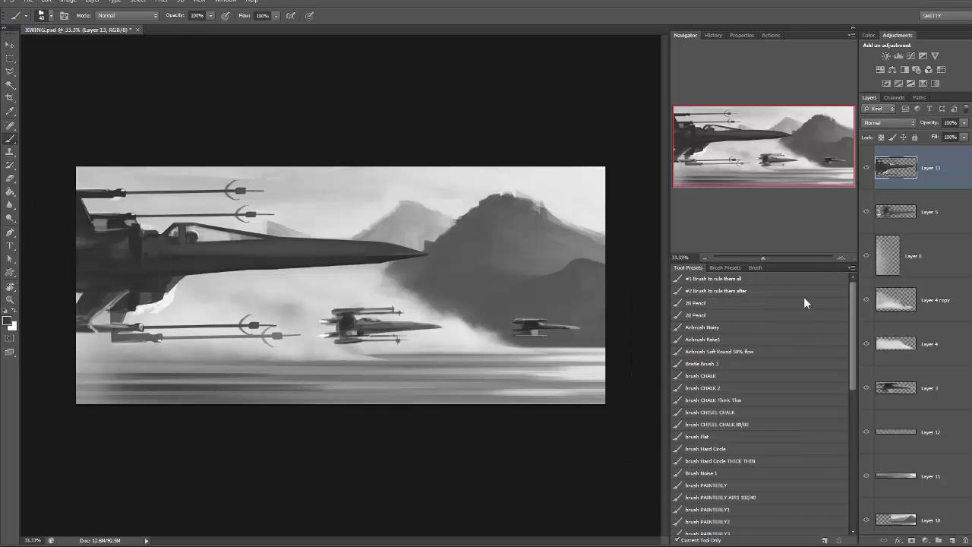
Rotate the view upright and paint light smoke under the fighter with the SMOKE 1 brush.
key("e")
key("b")
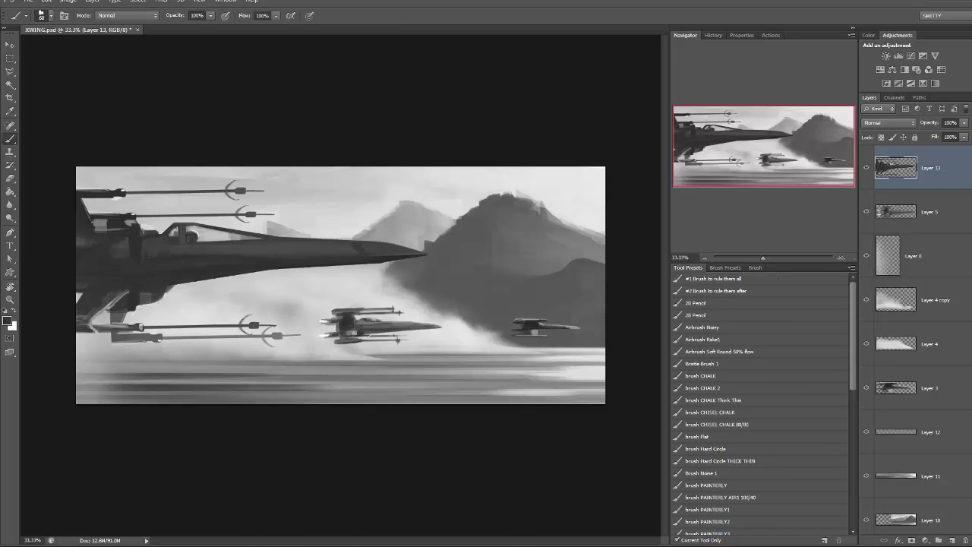
mouse_move(299, 258)
left_mouse_down()
mouse_move(308, 329)
mouse_move(321, 233)
left_mouse_up()
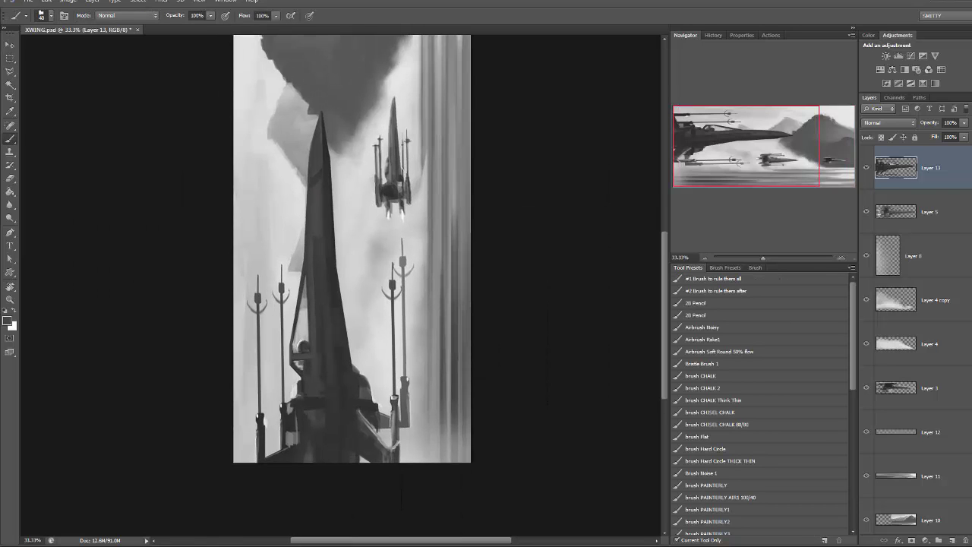
left_click(340, 322, "alt")
key("bracketleft")
key("bracketleft")
key("bracketleft")
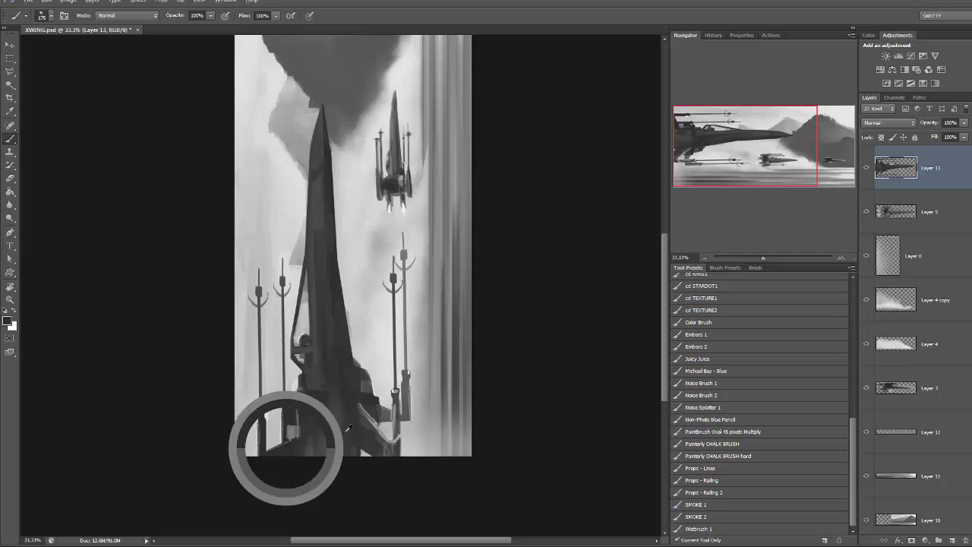
left_click(342, 408)
Rotate the view back to horizontal and add a new layer for smoke.
key("r")
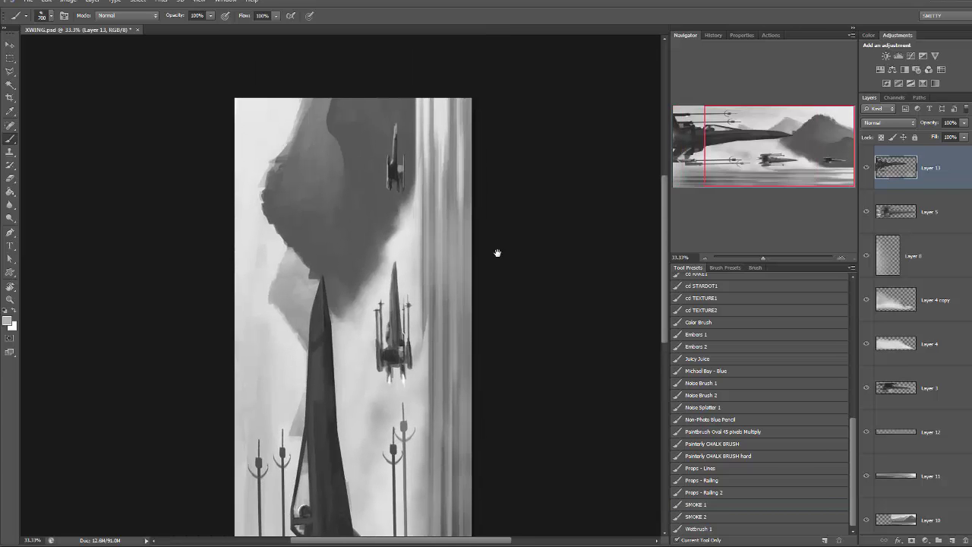
key("Escape")
key("b")
key("ctrl+shift+alt+n")
Brush light smoke into the upper-left sky and haze over the right mountain peak.
left_click_drag(310, 197, 370, 159)
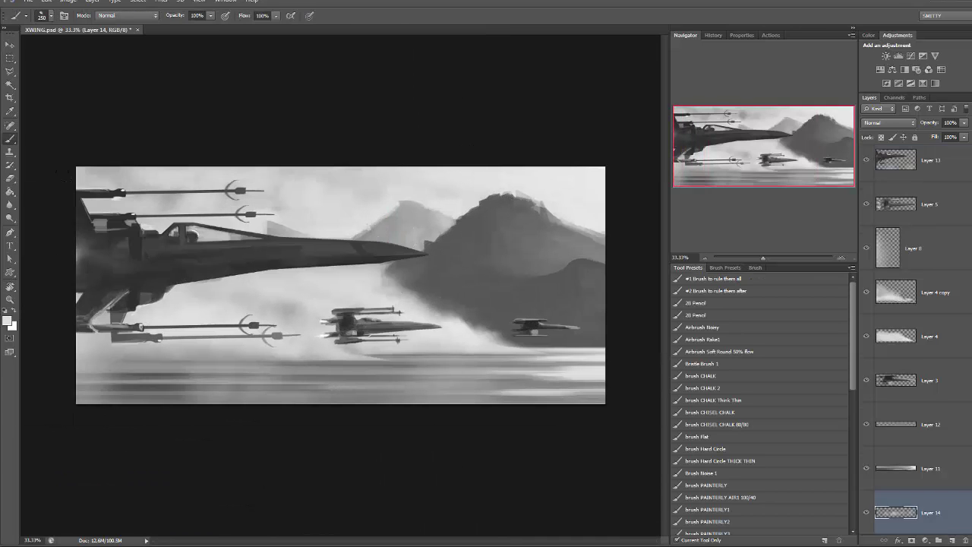
key("bracketleft")
key("bracketleft")
key("bracketleft")
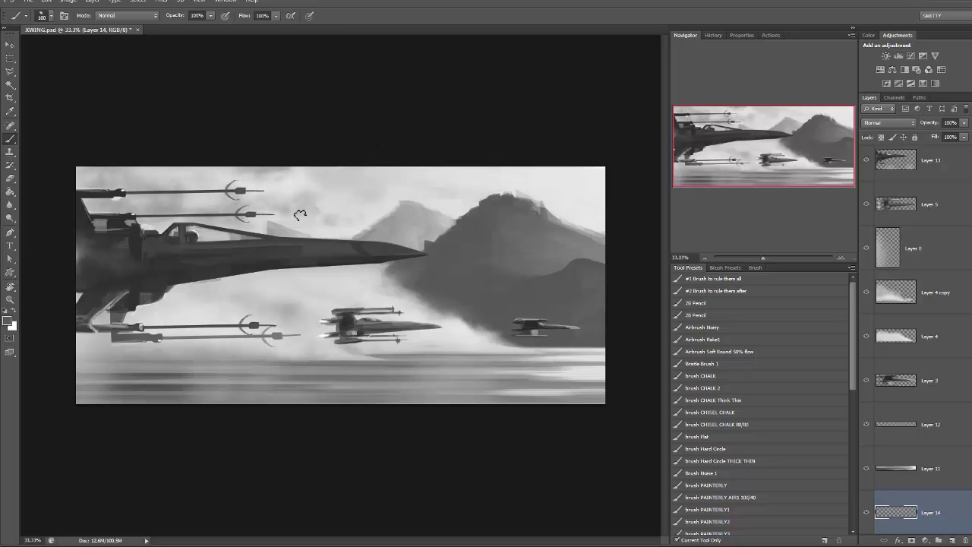
key("bracketright")
key("bracketright")
key("bracketright")
mouse_move(601, 203)
left_mouse_down()
mouse_move(434, 168)
mouse_move(531, 215)
left_mouse_up()
On a new top layer, add darker sampled-grey haze near the foreground fighter's lower strut.
key("ctrl+alt+shift+n")
key("bracketright")
key("bracketright")
key("bracketright")
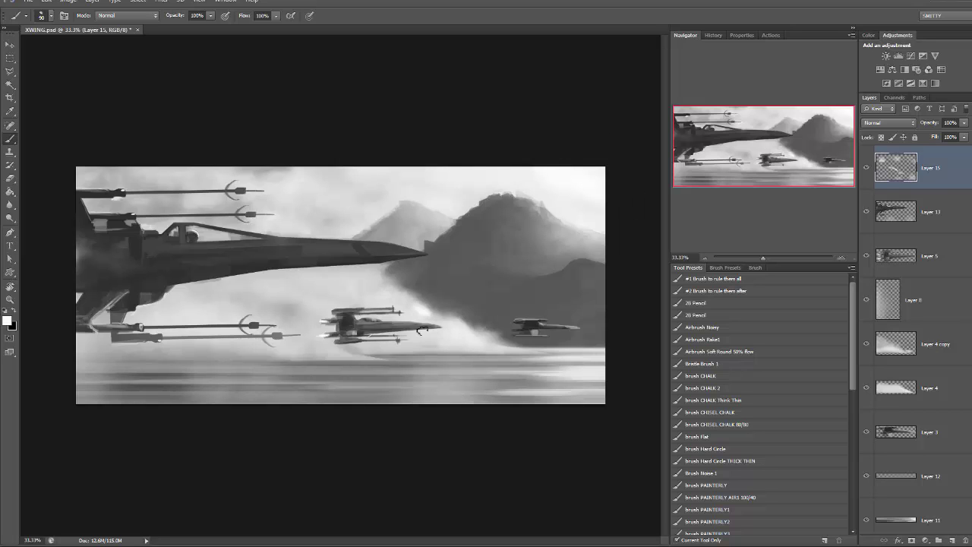
left_click(373, 352, "alt")
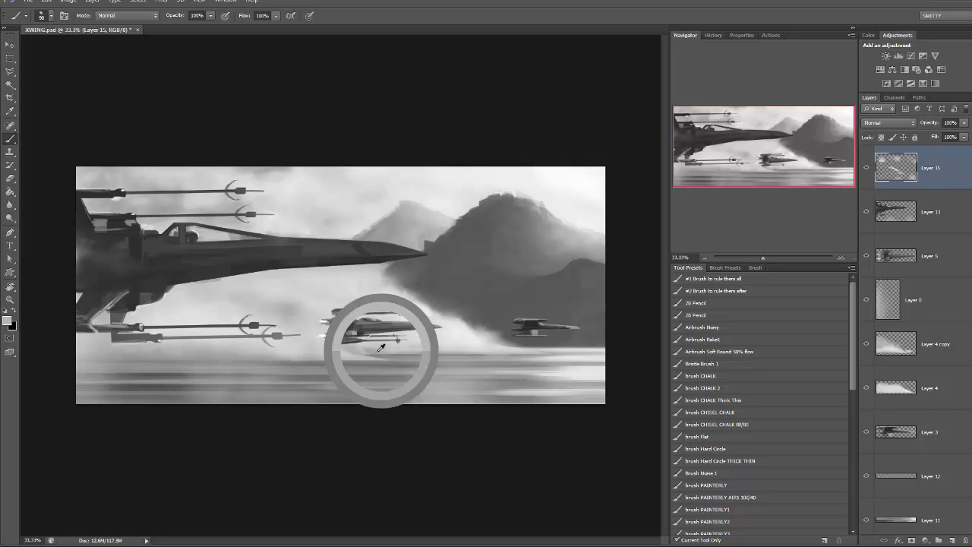
key("ctrl+plus")
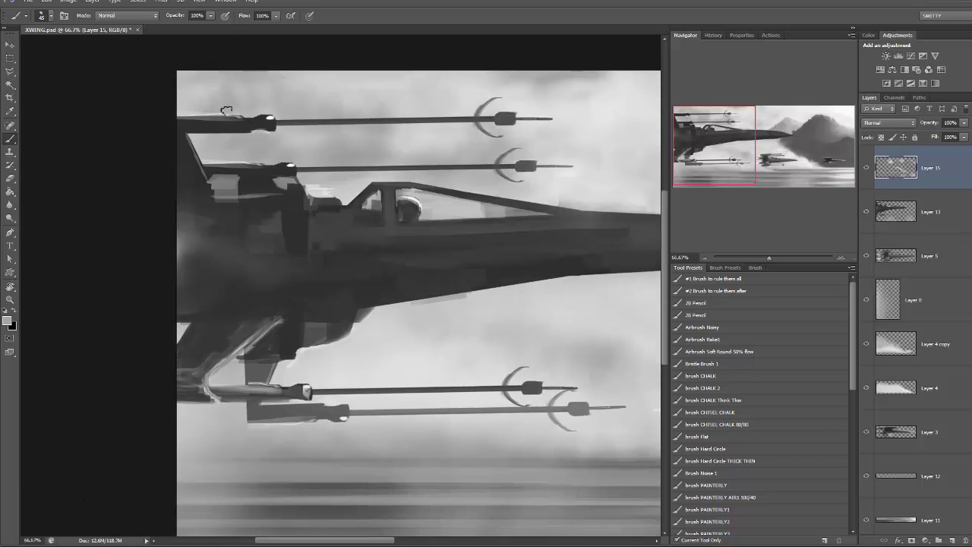
left_click_drag(237, 370, 238, 283)
Fit the whole painting in view and stamp all visible layers onto a new layer.
key("ctrl+minus")
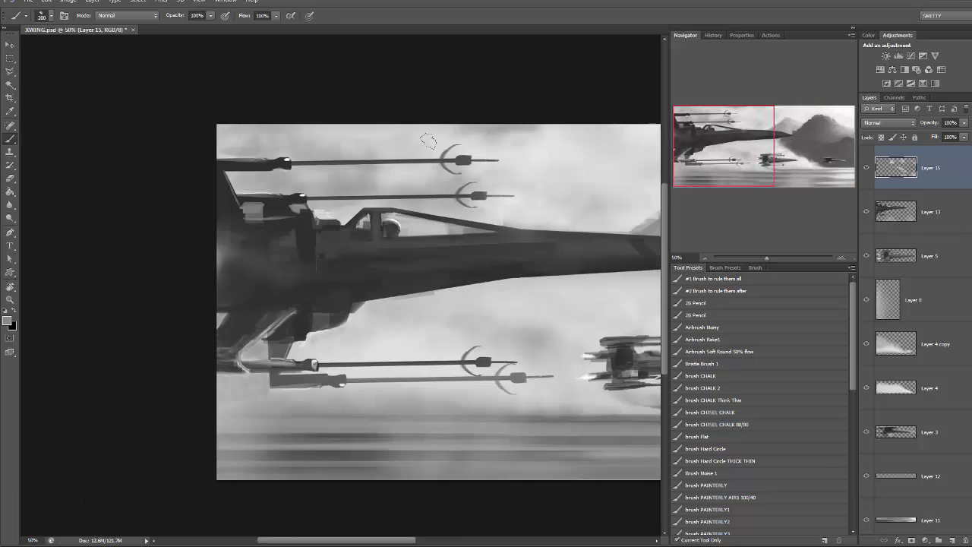
left_click_drag(448, 300, 167, 347)
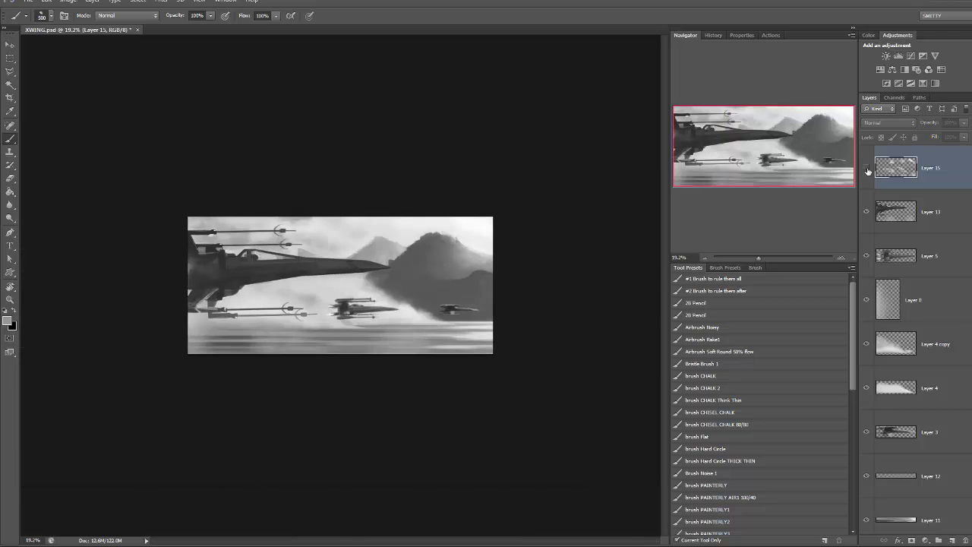
left_click_drag(767, 257, 763, 255)
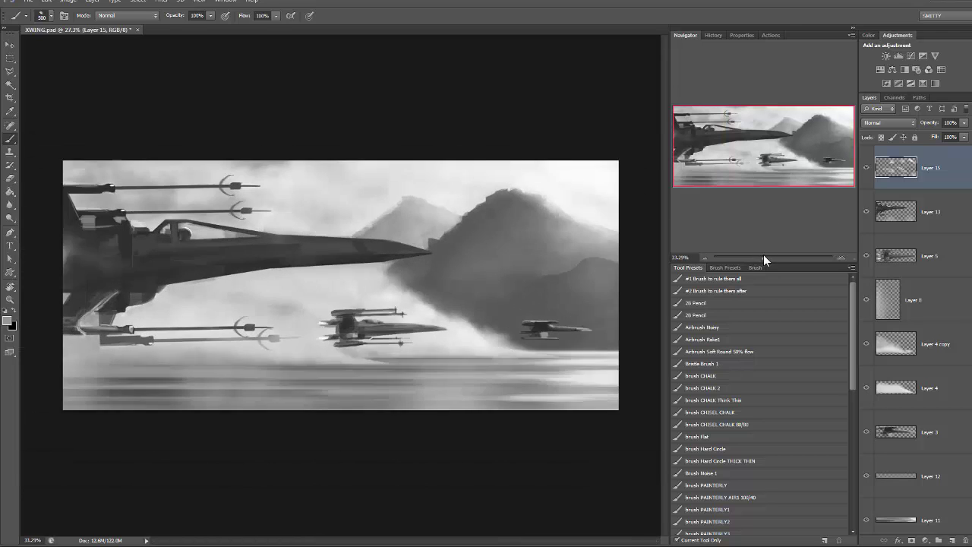
key("ctrl+shift+alt+e")
Warp merged Layer 16 with Liquify, then apply a Curves adjustment to it.
key("m")
key("ctrl+shift+x")
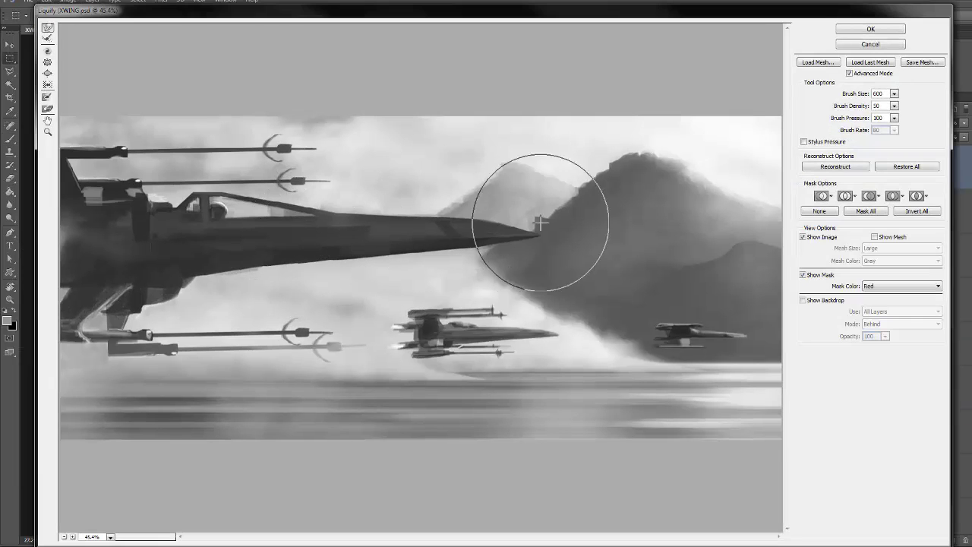
key("Return")
key("ctrl+m")
key("Return")
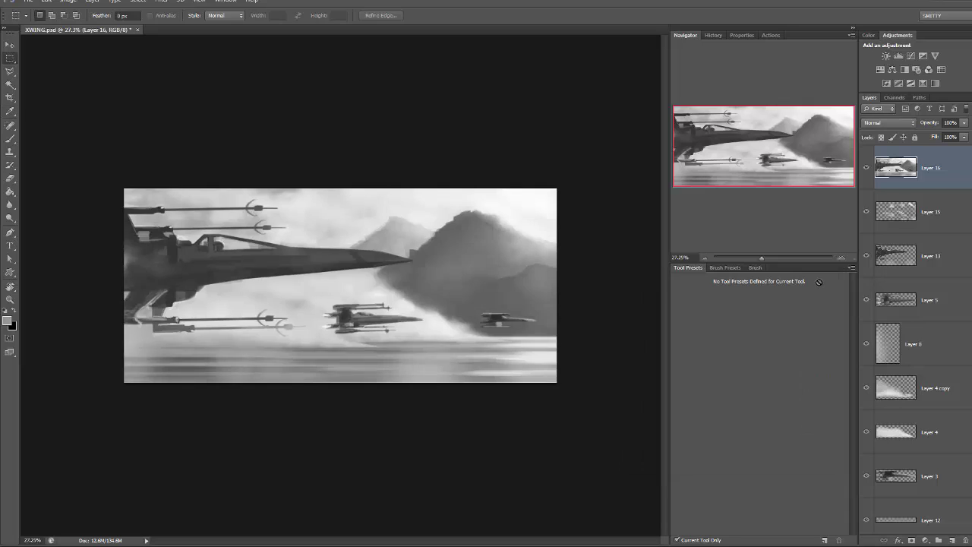
key("e")
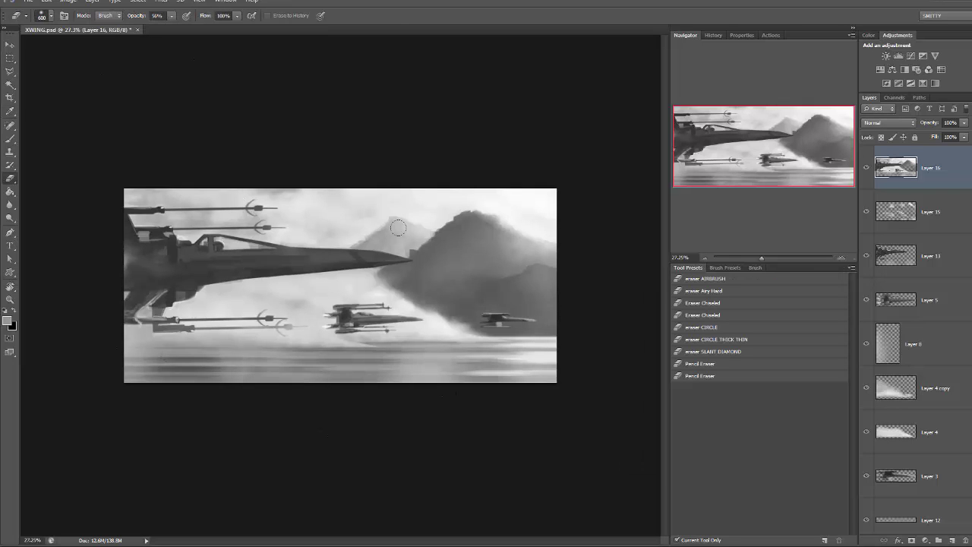